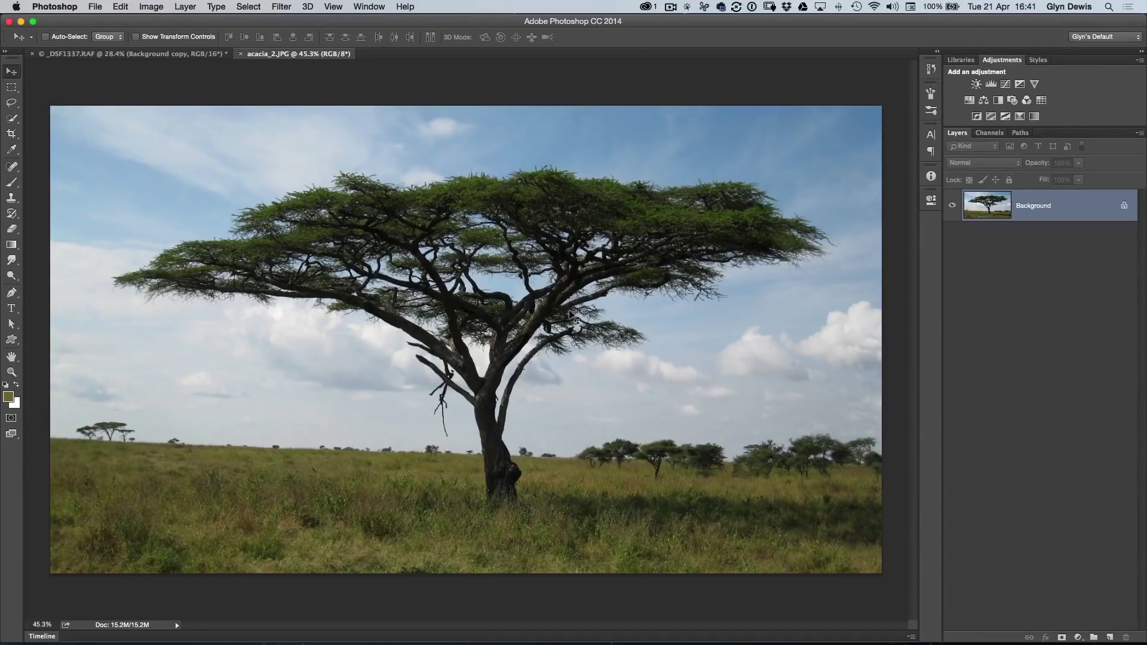
Start a Color Range selection and sample the acacia's foliage, adding further leaf tones to the sampled colours.
left_click(249, 7)
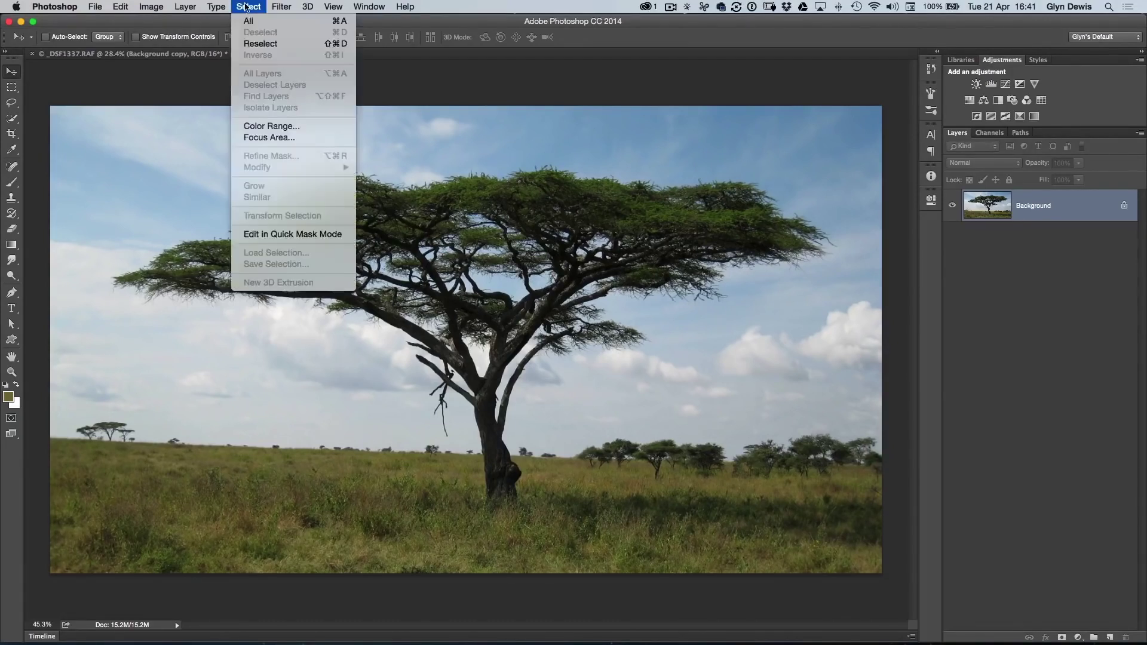
left_click(279, 127)
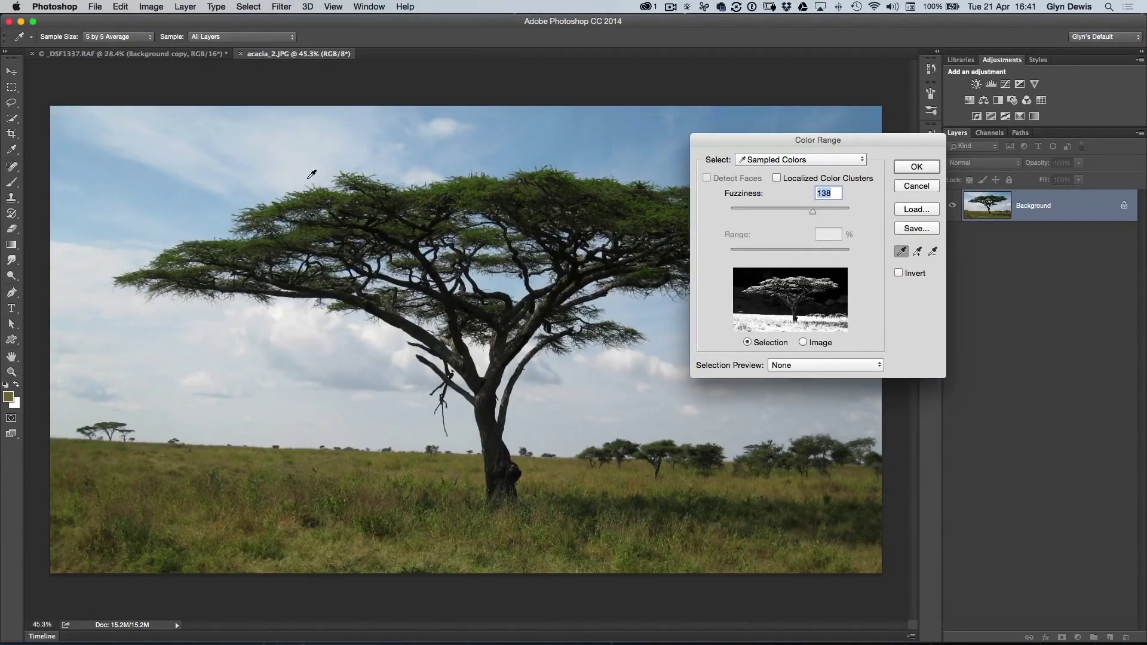
left_click_drag(716, 139, 765, 134)
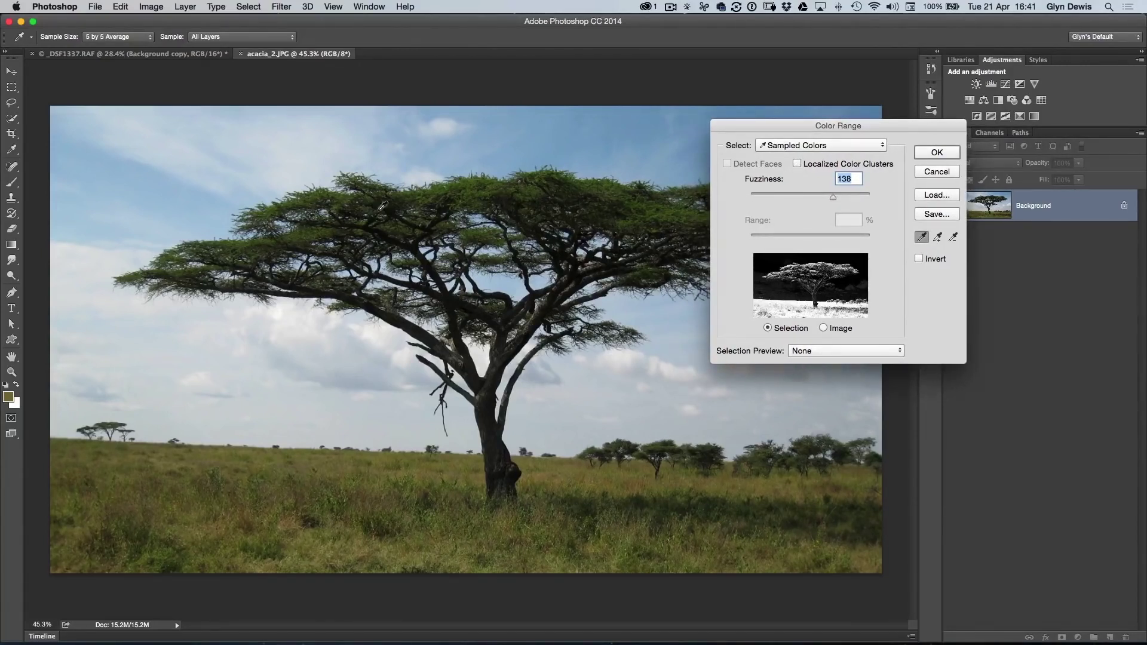
left_click(454, 192)
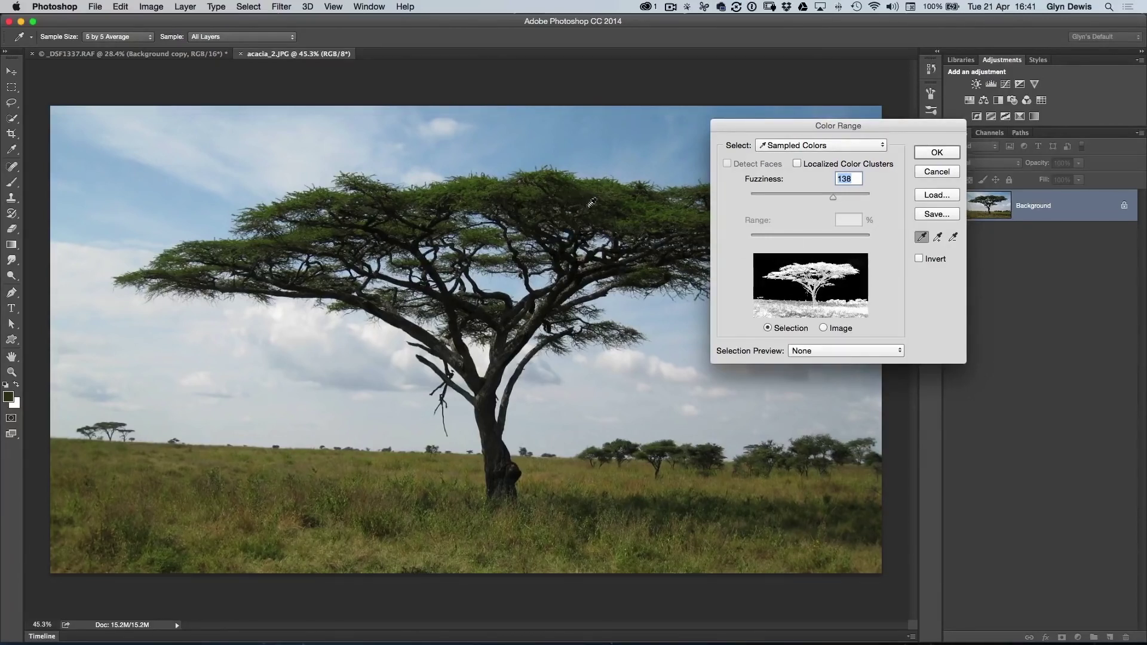
left_click(636, 196)
left_click_drag(740, 128, 781, 143)
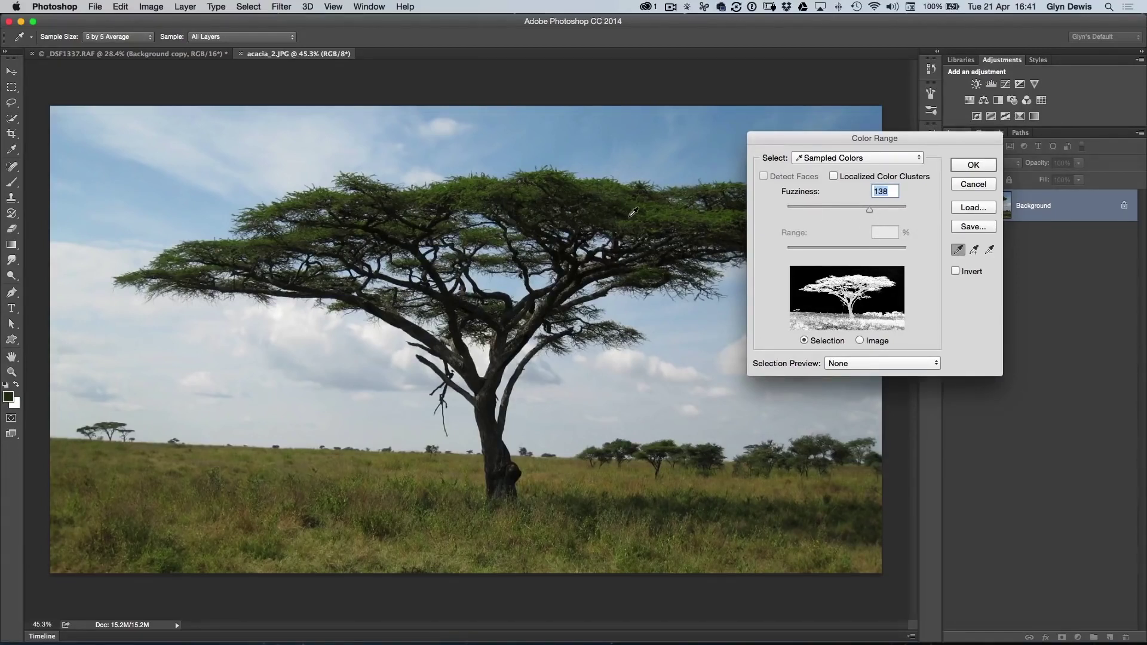
left_click(665, 212, "shift")
left_click(622, 200, "shift")
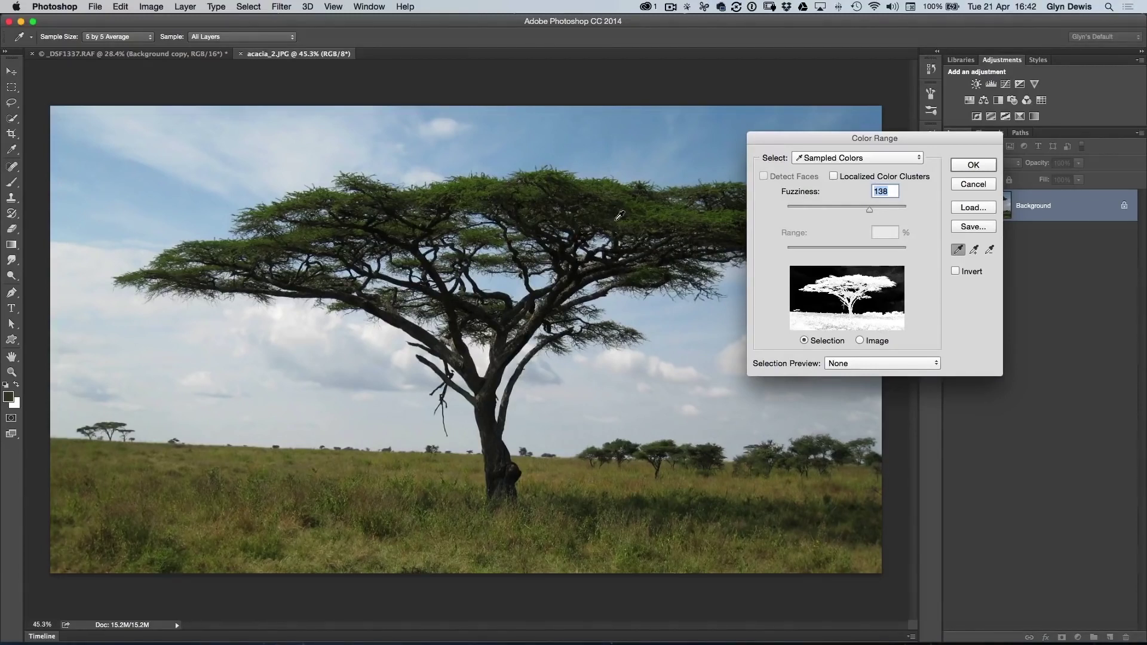
Set the Color Range fuzziness to 130 and apply the selection.
mouse_move(870, 209)
left_mouse_down()
mouse_move(840, 209)
mouse_move(856, 220)
left_mouse_up()
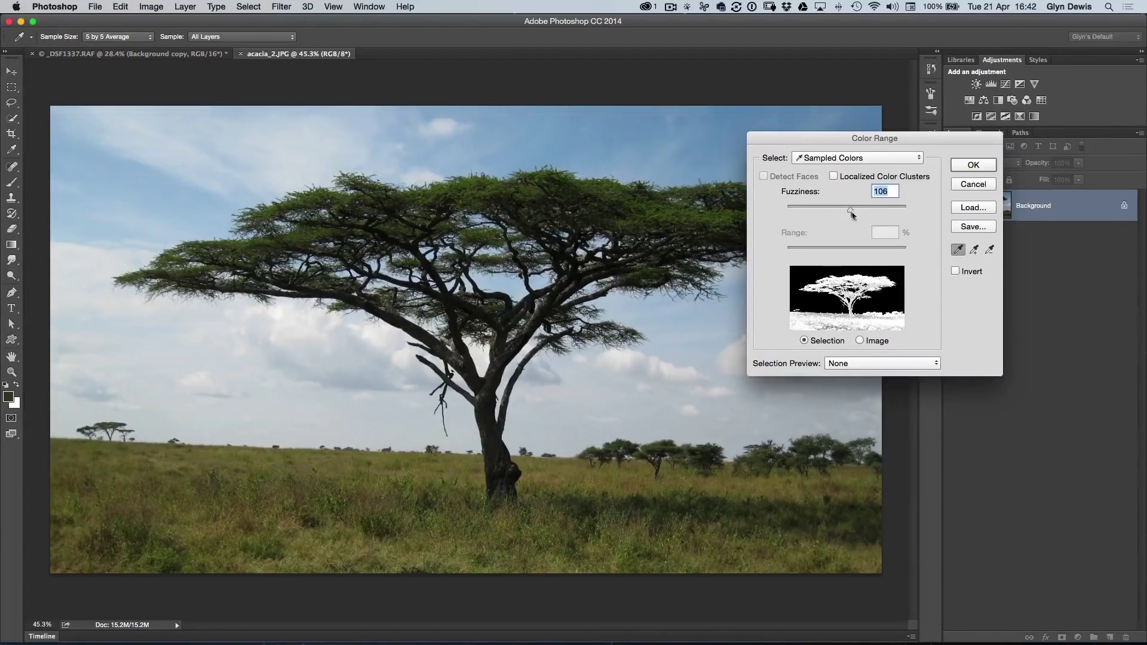
left_click_drag(850, 212, 852, 217)
left_click_drag(855, 212, 858, 210)
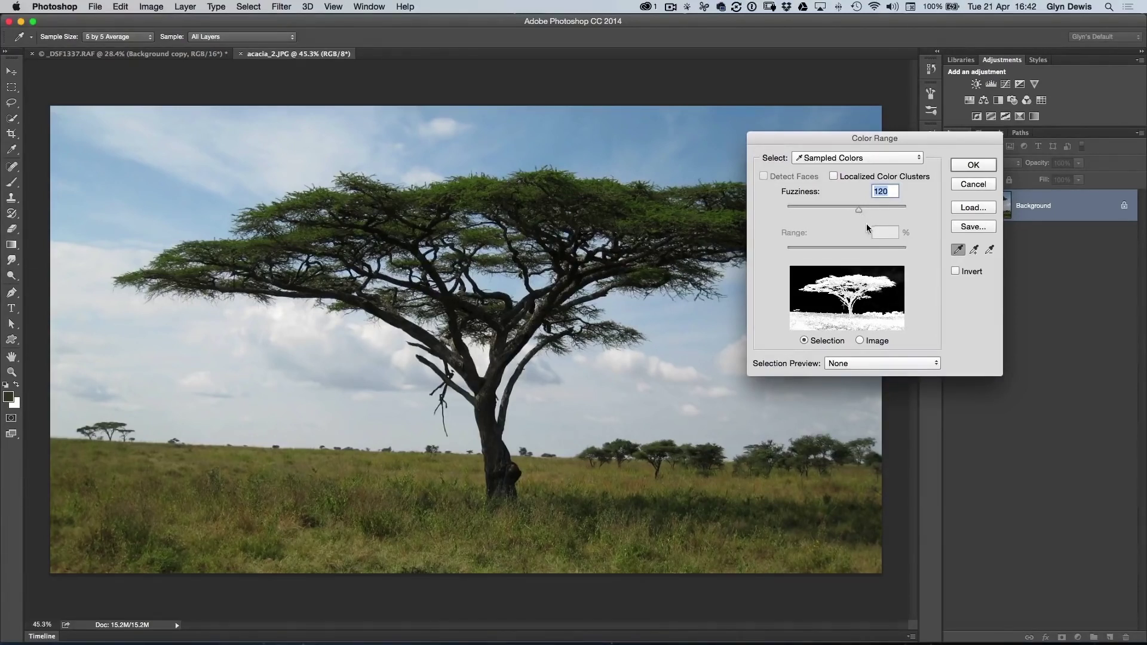
left_click_drag(859, 209, 827, 208)
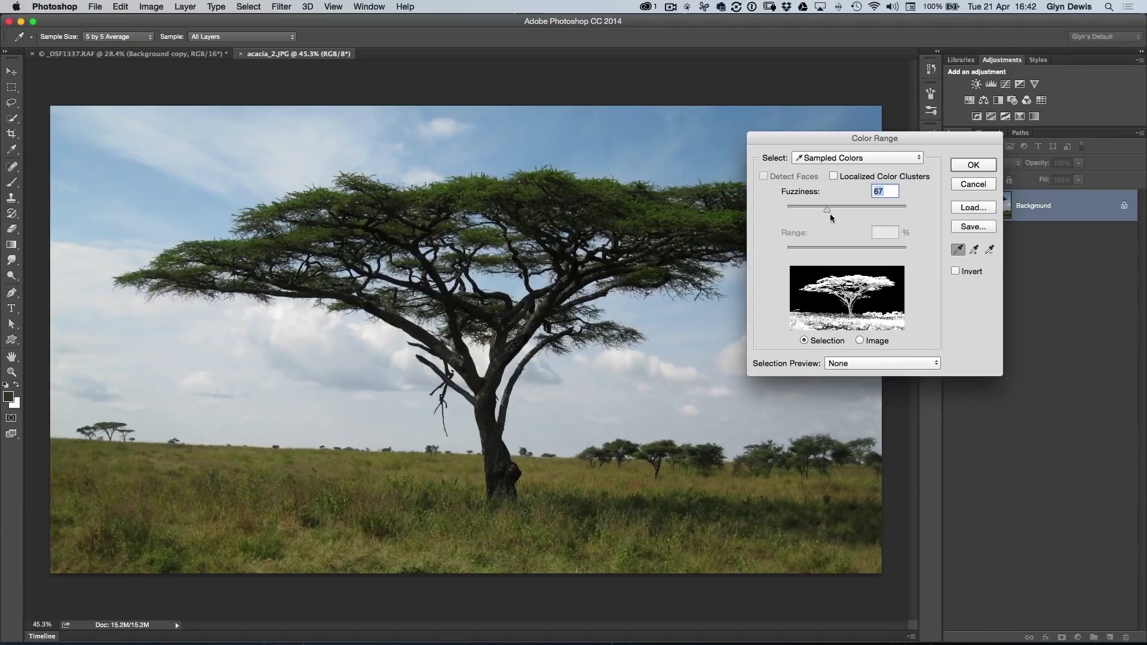
left_click_drag(829, 208, 858, 208)
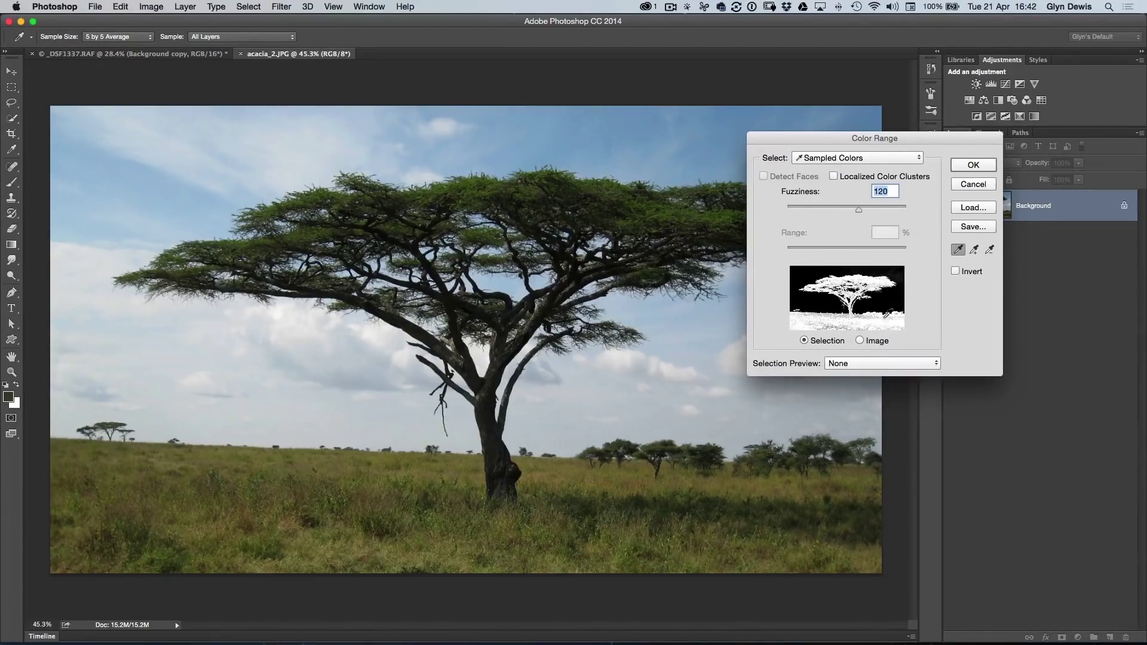
left_click_drag(862, 208, 880, 214)
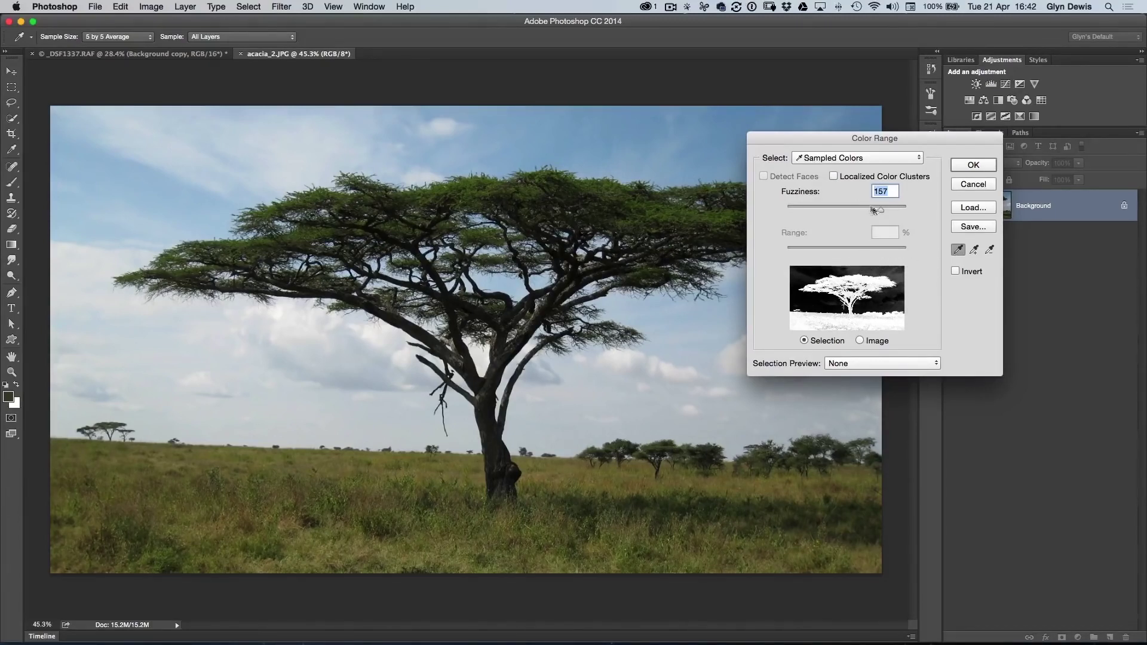
left_click_drag(878, 208, 864, 207)
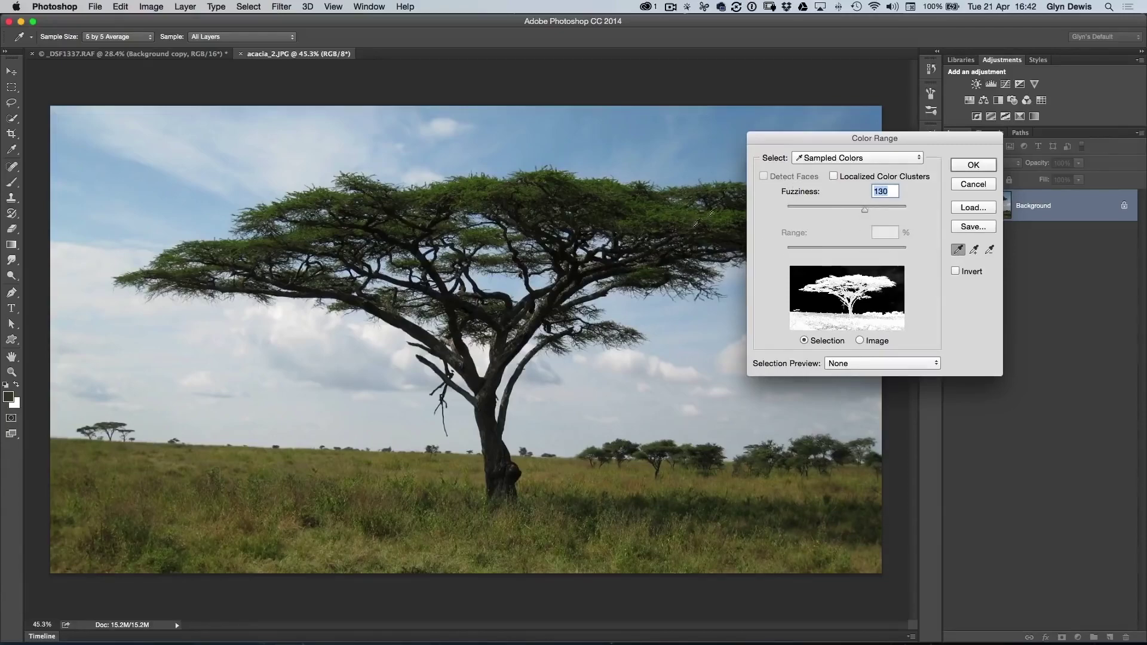
left_click(973, 165)
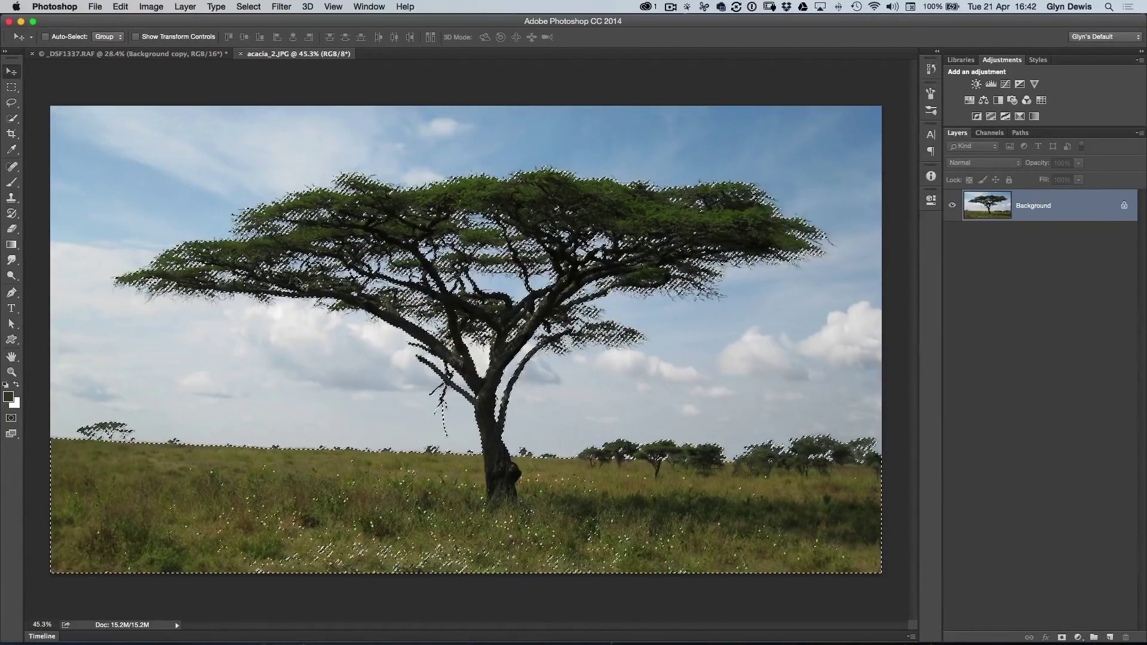
Subtract the grass, horizon and distant trees from the selection with the Lasso, following around the base of the trunk.
scroll(537, 202, "up", 2)
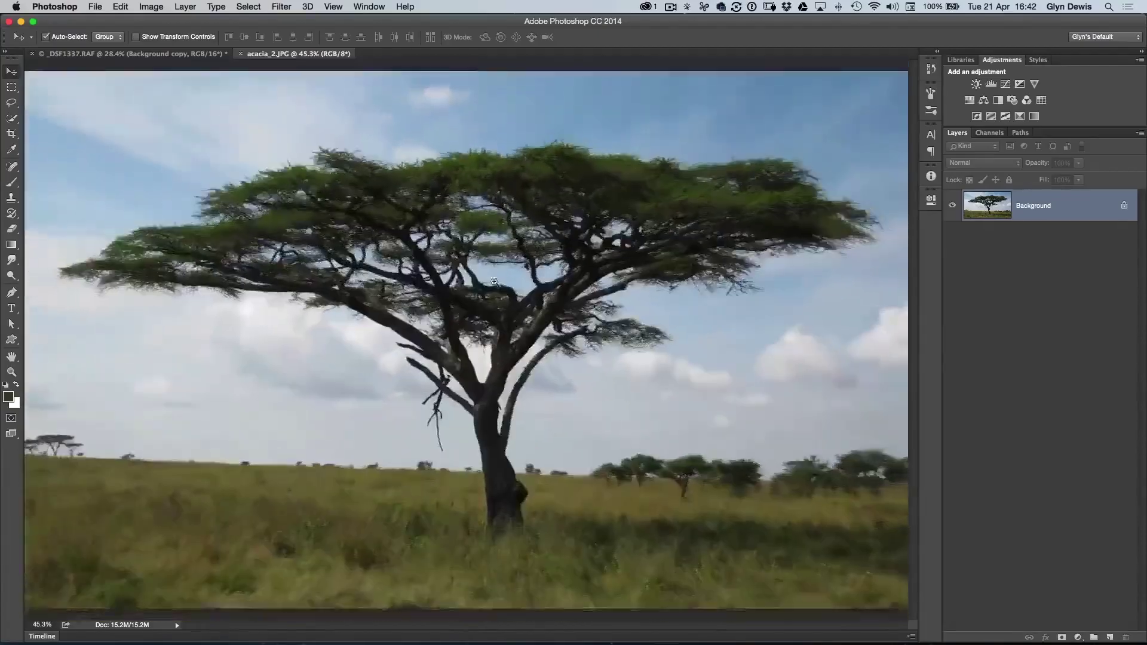
scroll(476, 358, "down", 2)
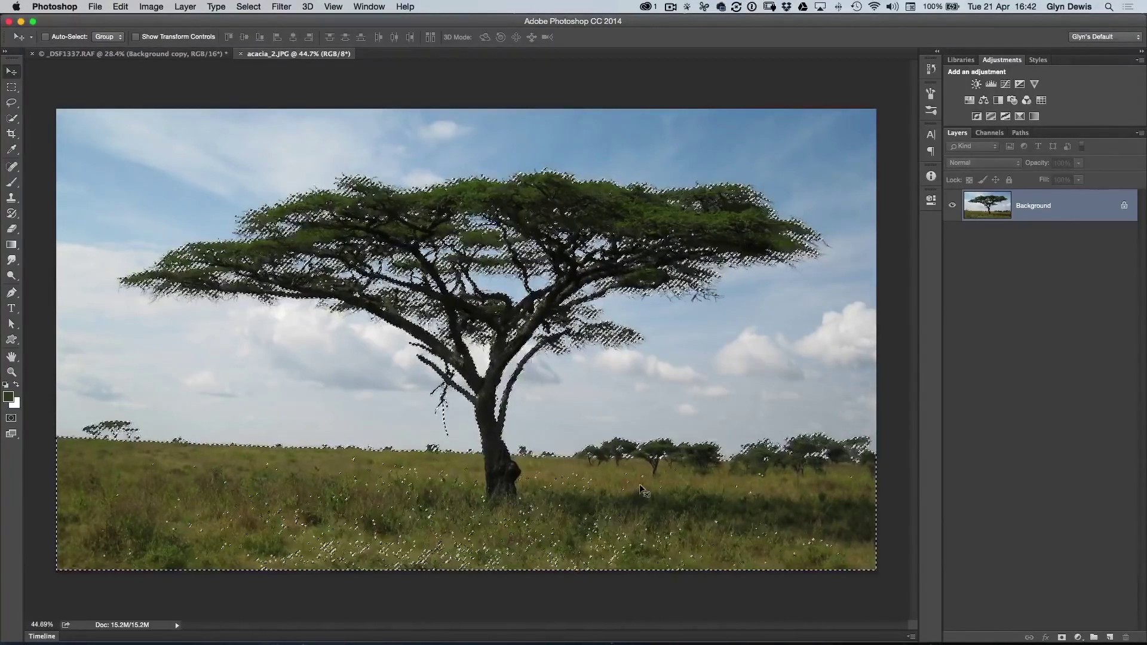
left_click(11, 102)
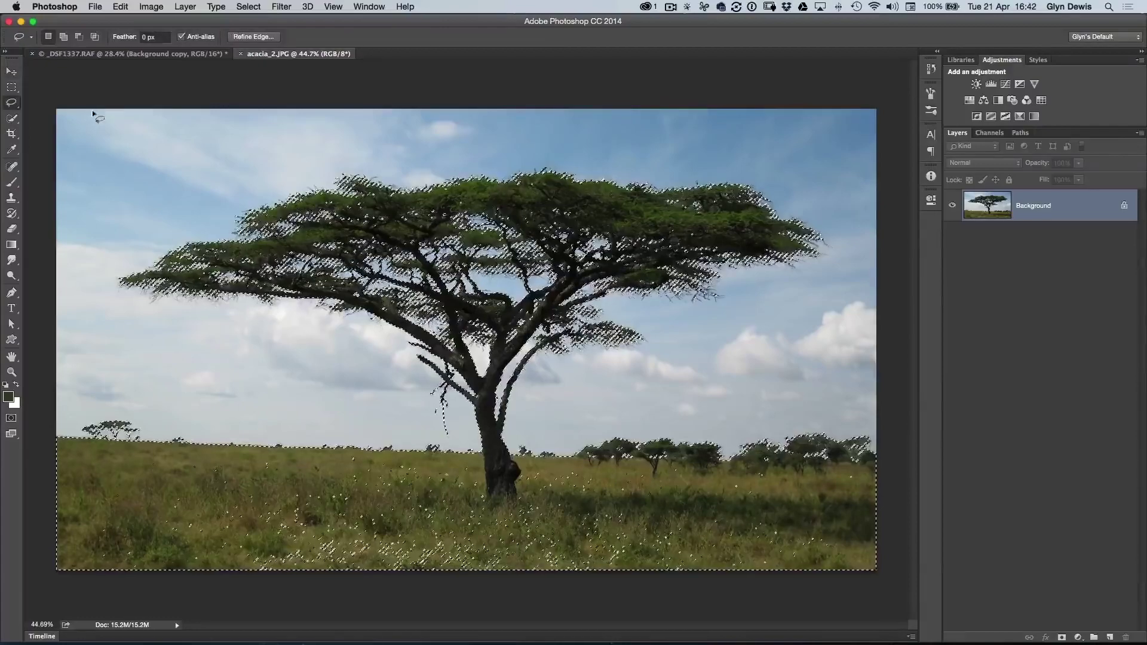
key("alt")
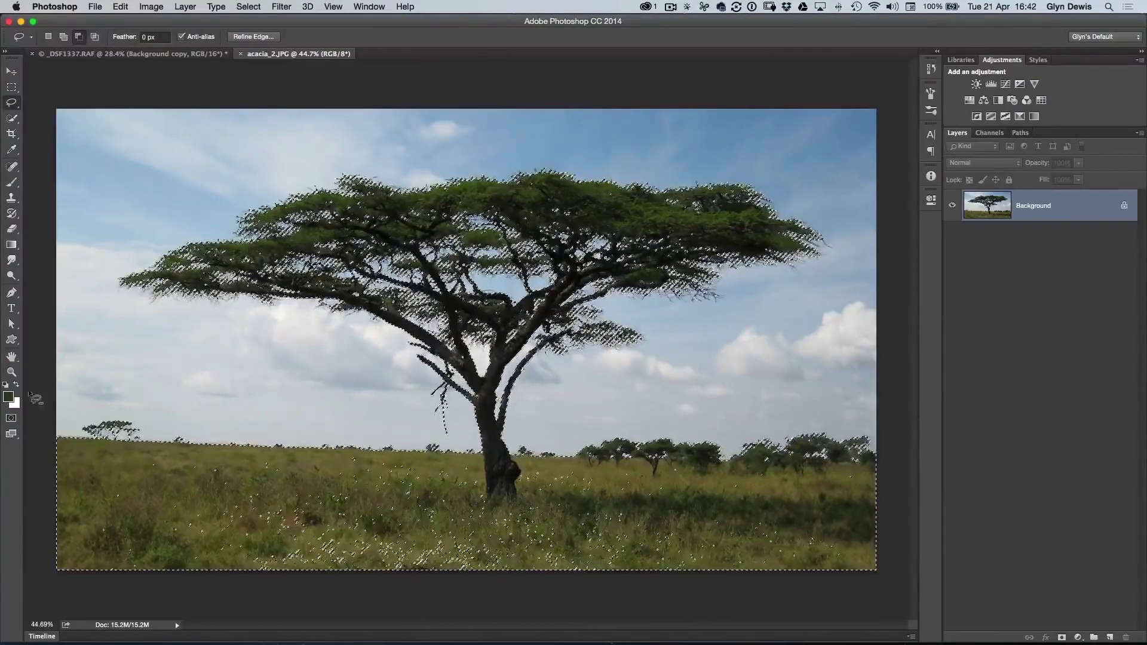
mouse_move(41, 388)
left_mouse_down()
mouse_move(265, 367)
mouse_move(375, 388)
left_mouse_up()
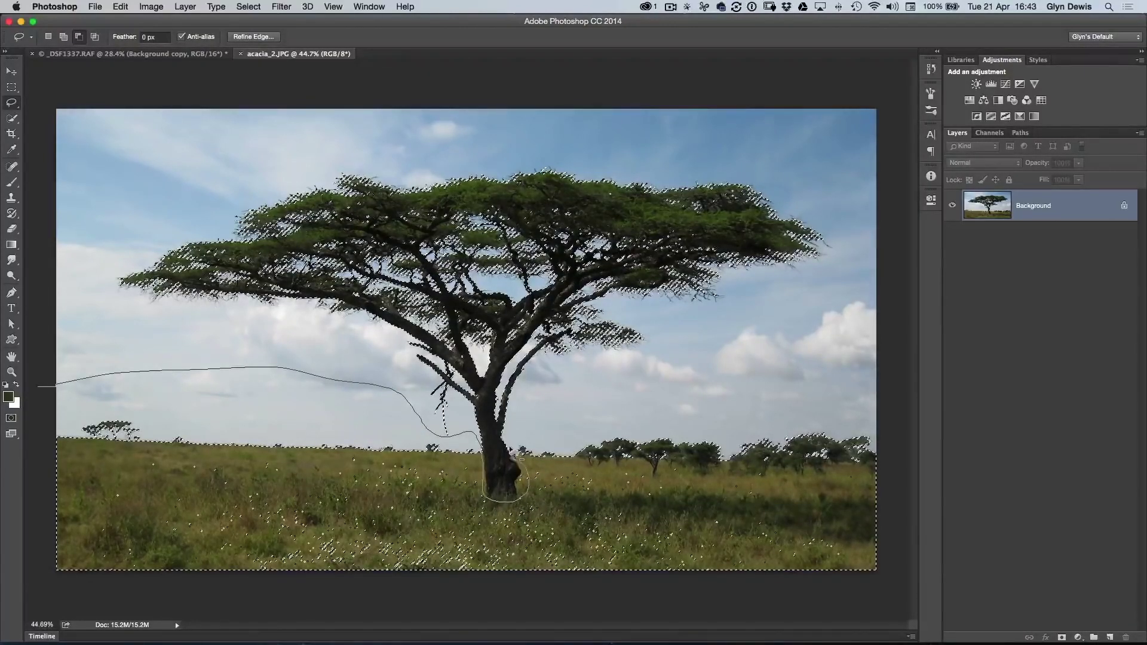
mouse_move(693, 384)
left_mouse_down()
mouse_move(848, 373)
mouse_move(893, 472)
mouse_move(675, 576)
mouse_move(103, 617)
mouse_move(27, 441)
mouse_move(36, 380)
left_mouse_up()
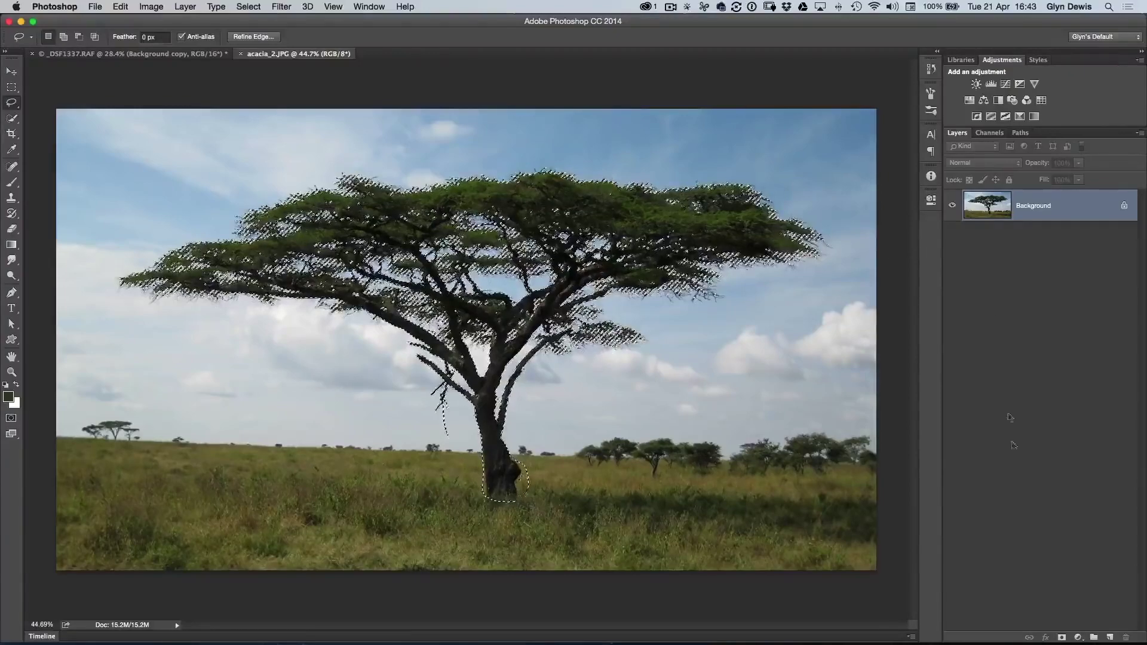
Turn the tree selection into a layer mask on the photo layer.
left_click(1061, 637)
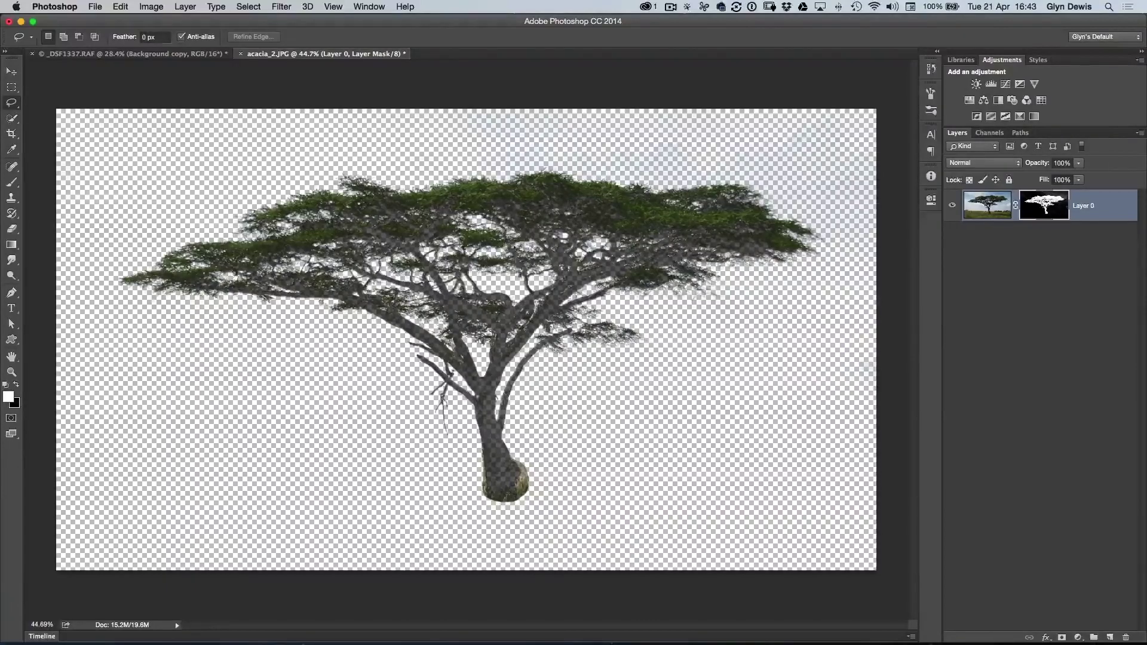
scroll(549, 258, "up", 3)
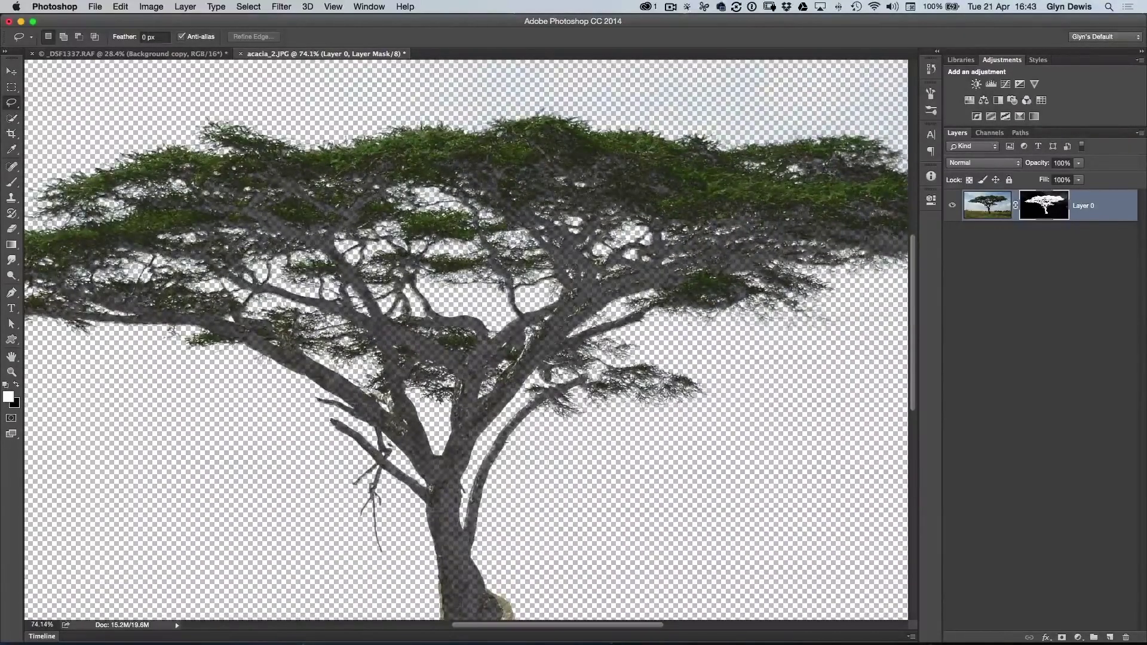
scroll(449, 291, "down", 3)
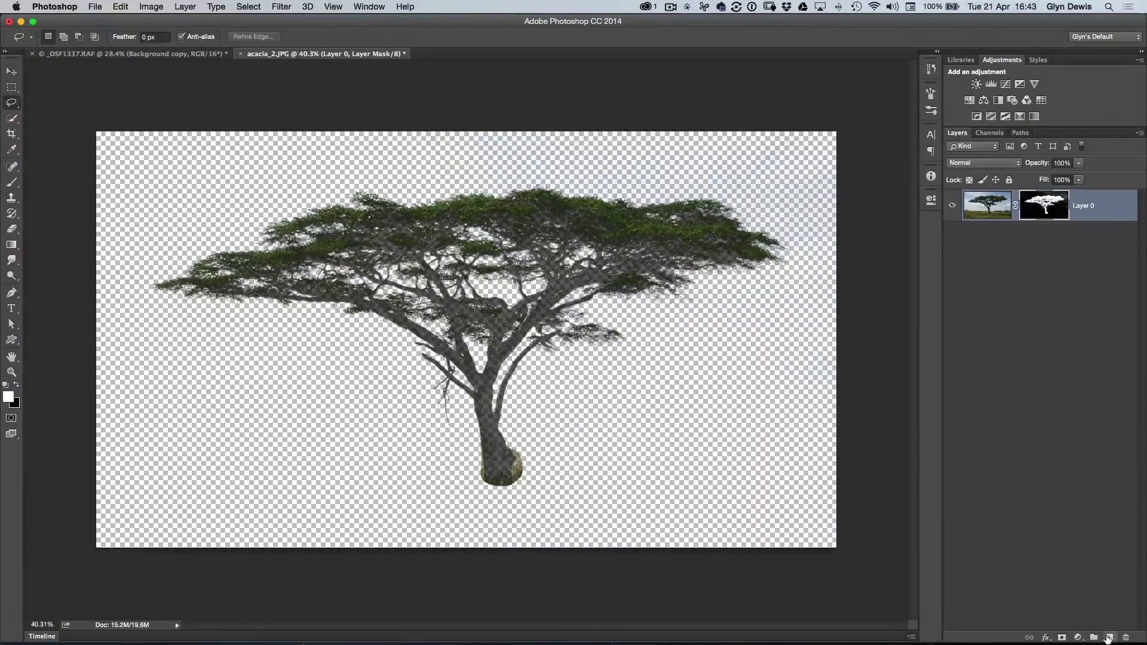
Add a new layer beneath the masked tree and fill it with white.
left_click(1108, 638, "super")
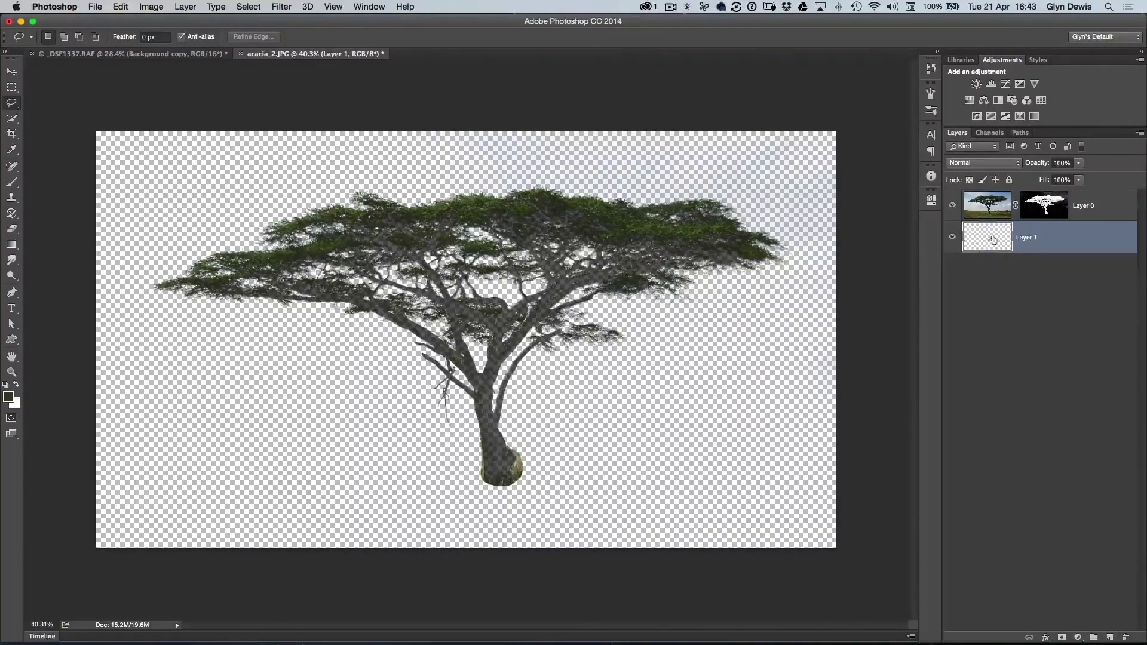
left_click(121, 7)
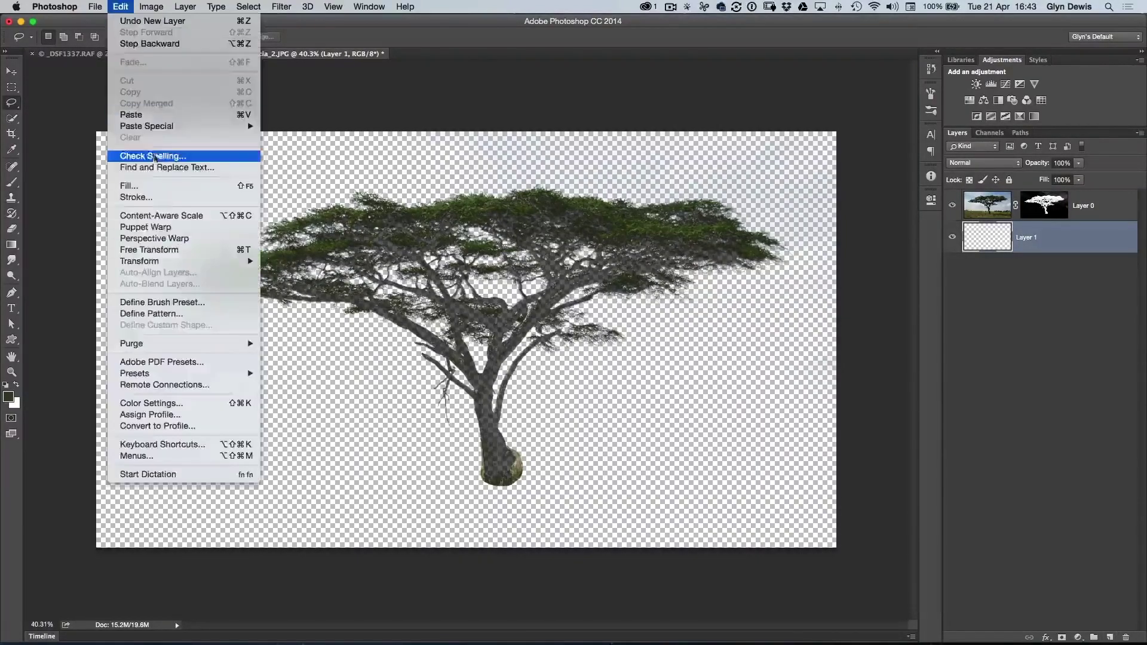
left_click(144, 187)
left_click(442, 120)
left_click(432, 214)
left_click(529, 114)
key("l")
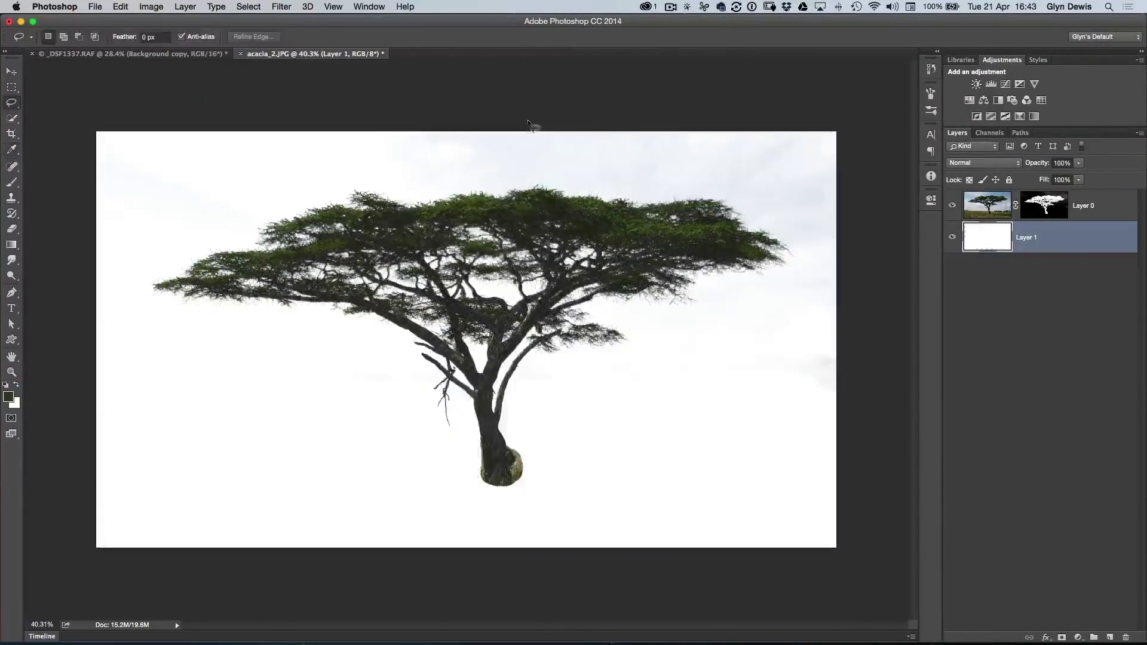
Display the tree layer's mask on its own in the canvas.
scroll(508, 300, "up", 2)
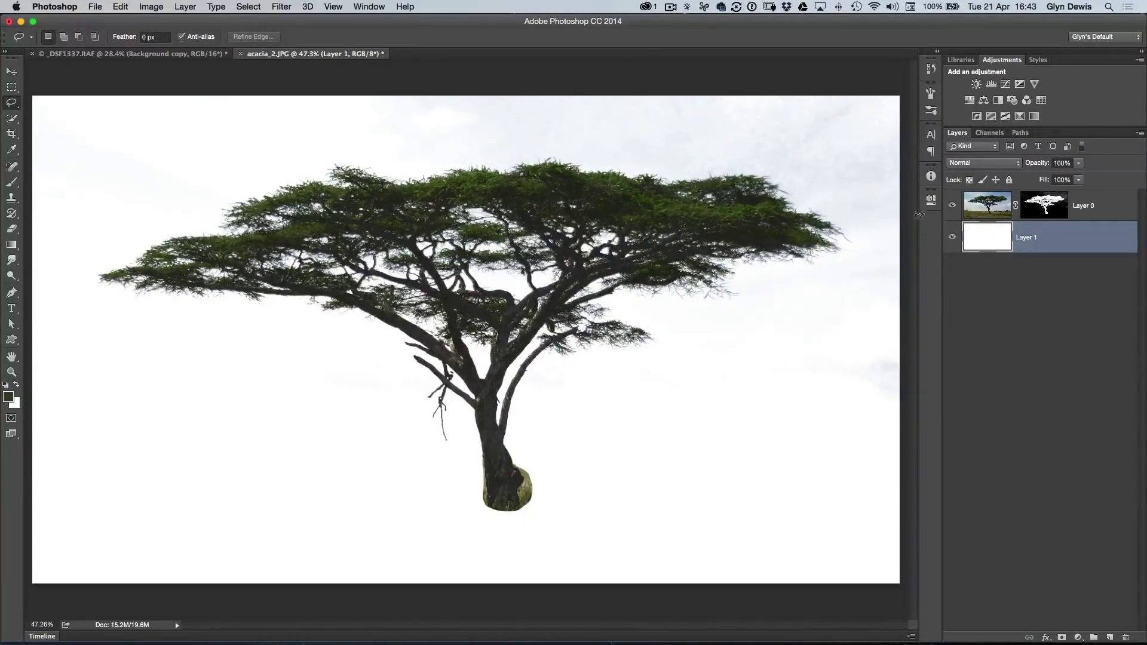
left_click(1044, 205)
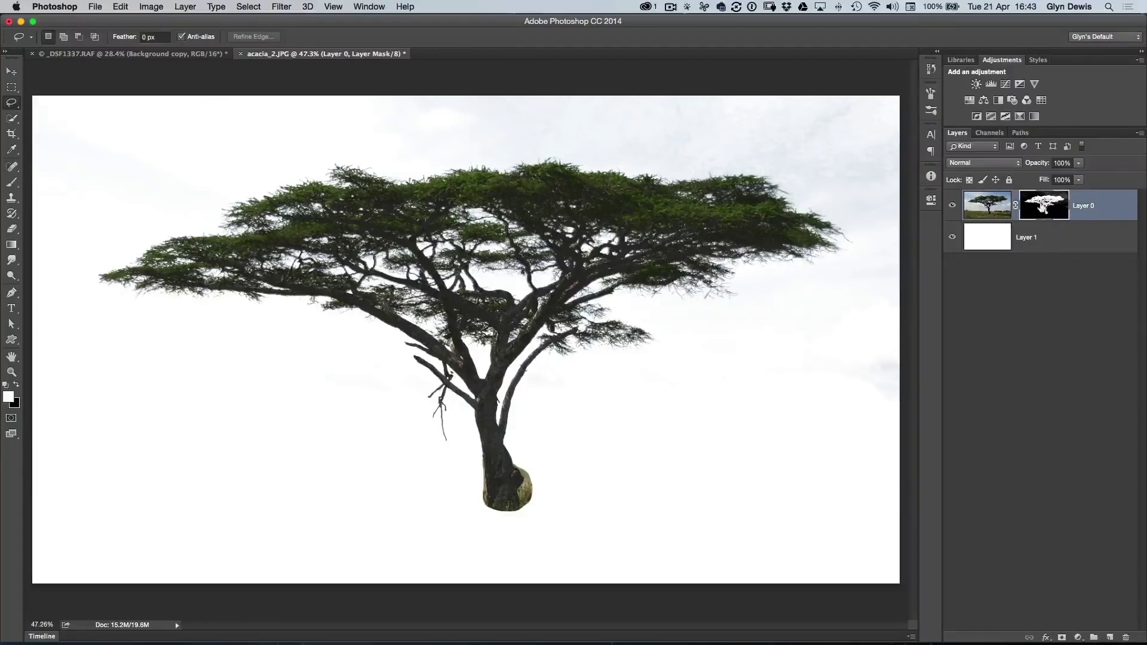
left_click(1044, 205, "alt")
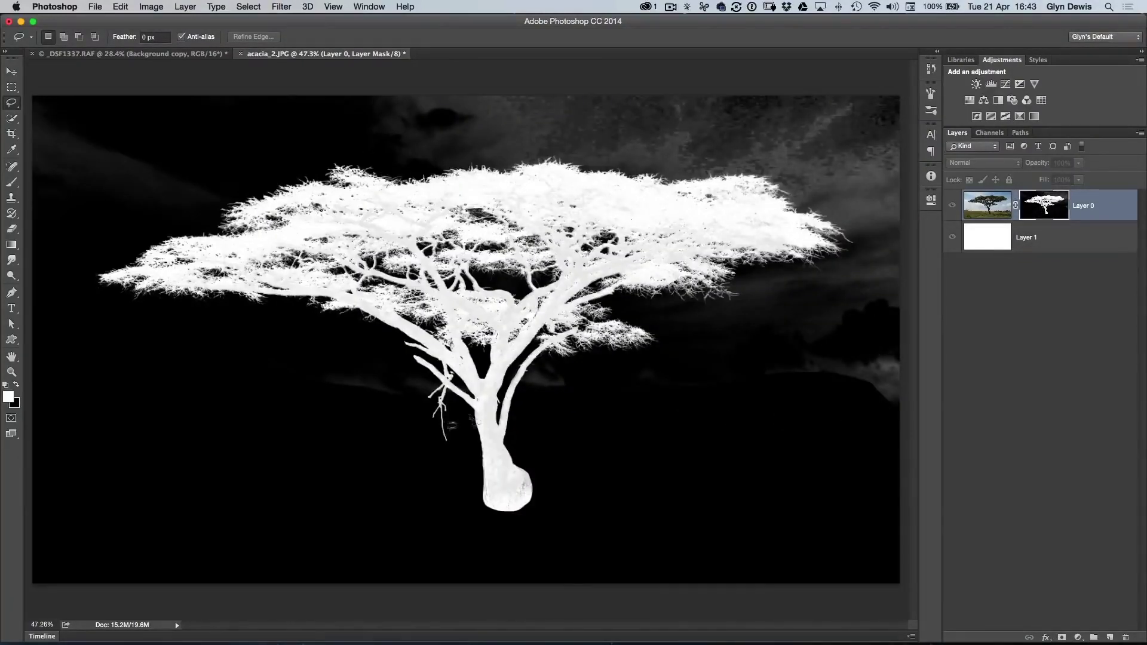
scroll(663, 224, "down", 3)
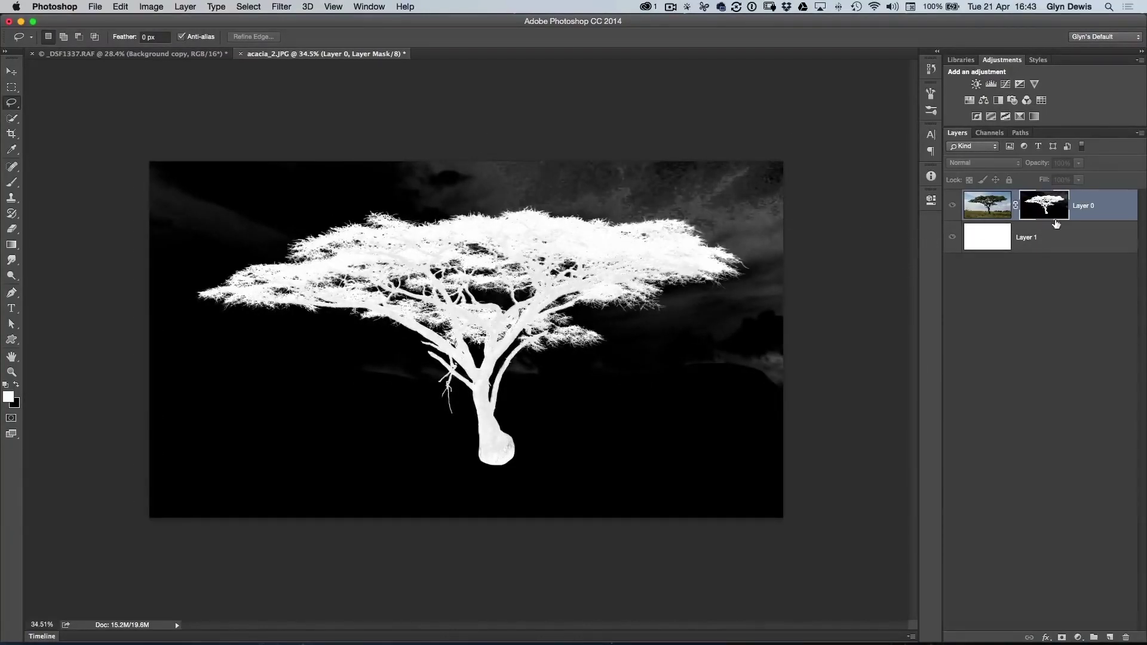
Paint black over the grey sky remnants around the tree in the mask, using a 300 px brush in Overlay mode.
key("b")
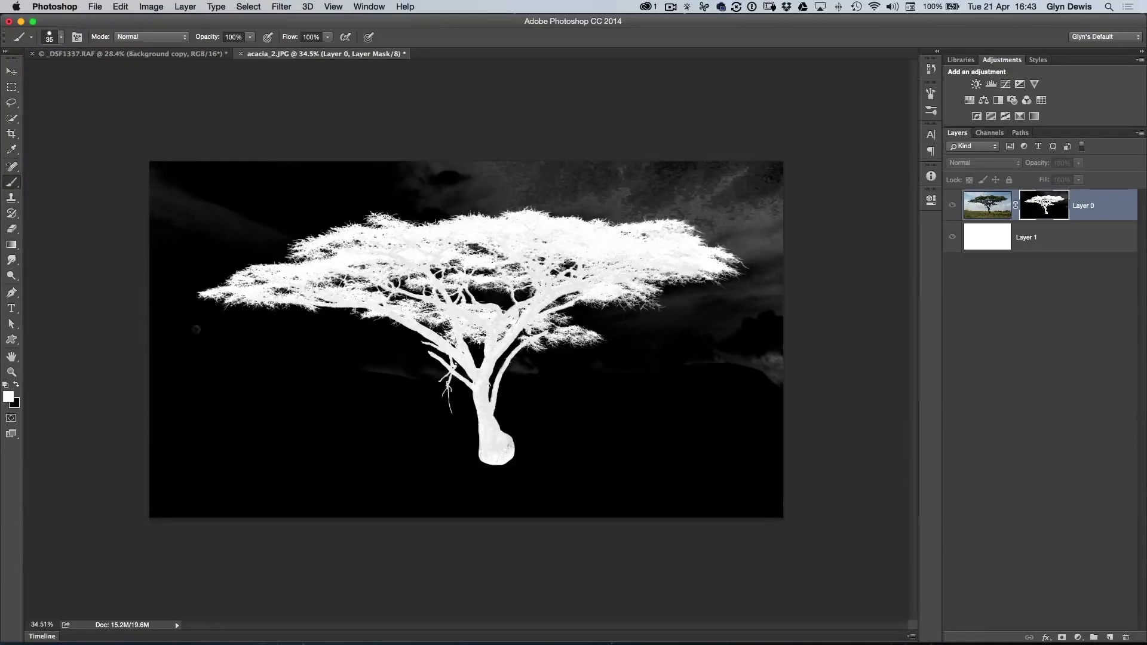
left_click(17, 386)
key("bracketright")
key("bracketright")
left_click(129, 38)
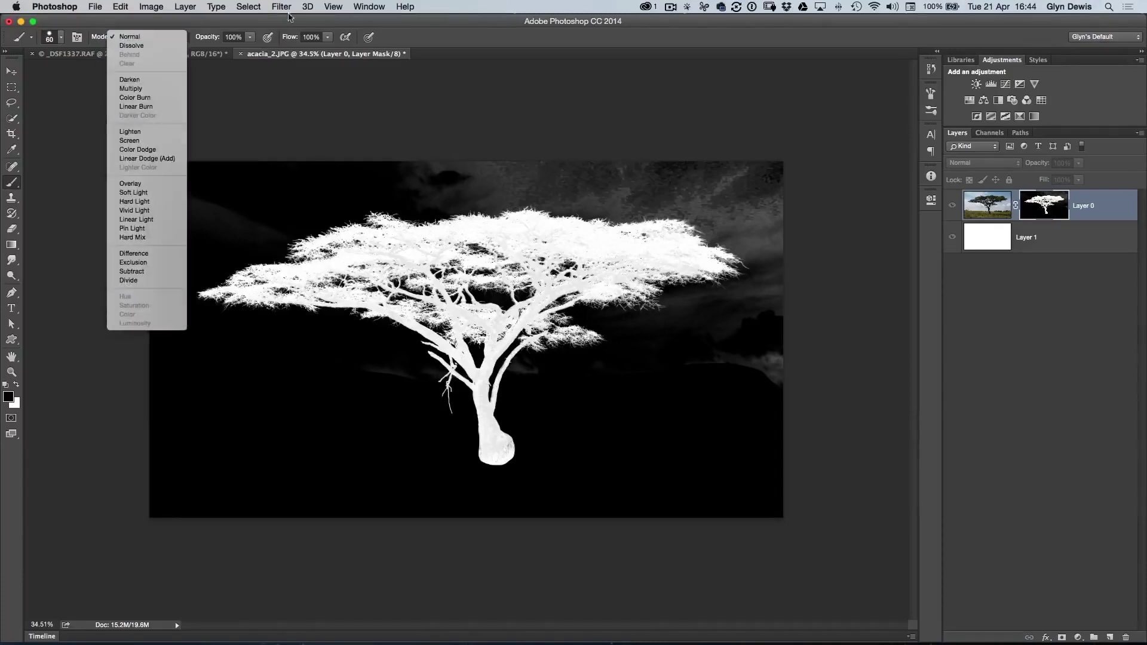
left_click(137, 185)
key("bracketright")
key("bracketright")
key("bracketright")
key("bracketright")
key("bracketright")
key("bracketright")
key("bracketright")
key("bracketright")
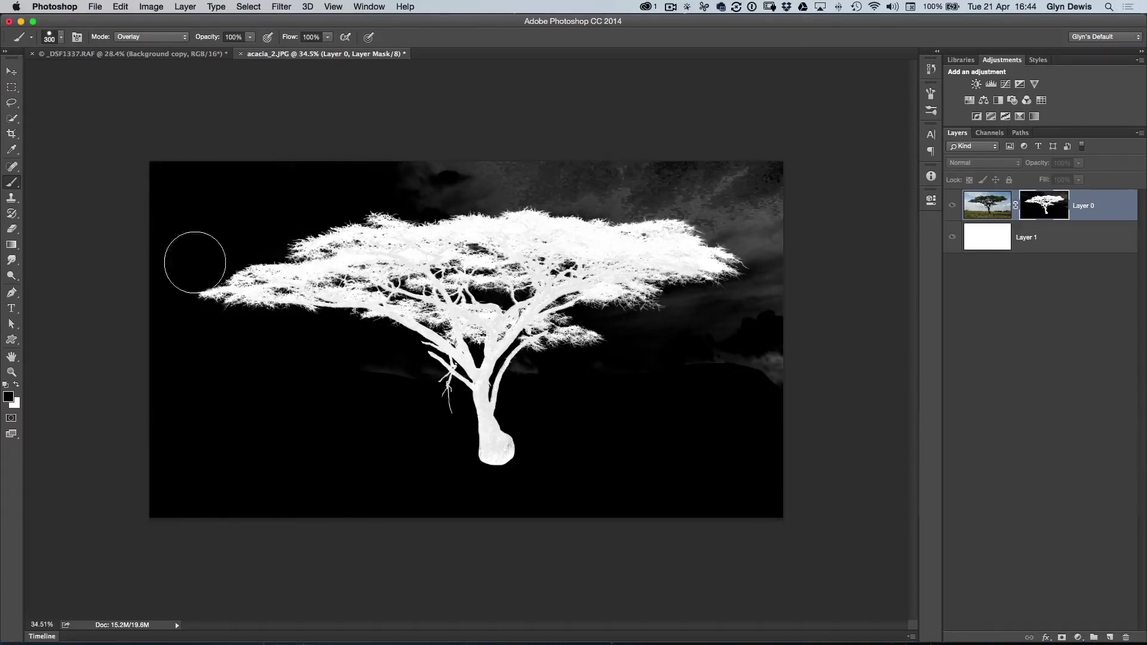
mouse_move(394, 166)
left_mouse_down()
mouse_move(454, 181)
mouse_move(577, 181)
mouse_move(566, 191)
mouse_move(644, 187)
mouse_move(572, 181)
mouse_move(609, 203)
mouse_move(590, 204)
mouse_move(649, 183)
mouse_move(723, 195)
mouse_move(711, 201)
mouse_move(725, 164)
mouse_move(801, 211)
mouse_move(703, 218)
mouse_move(756, 233)
mouse_move(790, 267)
mouse_move(697, 316)
mouse_move(735, 313)
mouse_move(714, 327)
mouse_move(772, 365)
mouse_move(667, 334)
mouse_move(682, 372)
left_mouse_up()
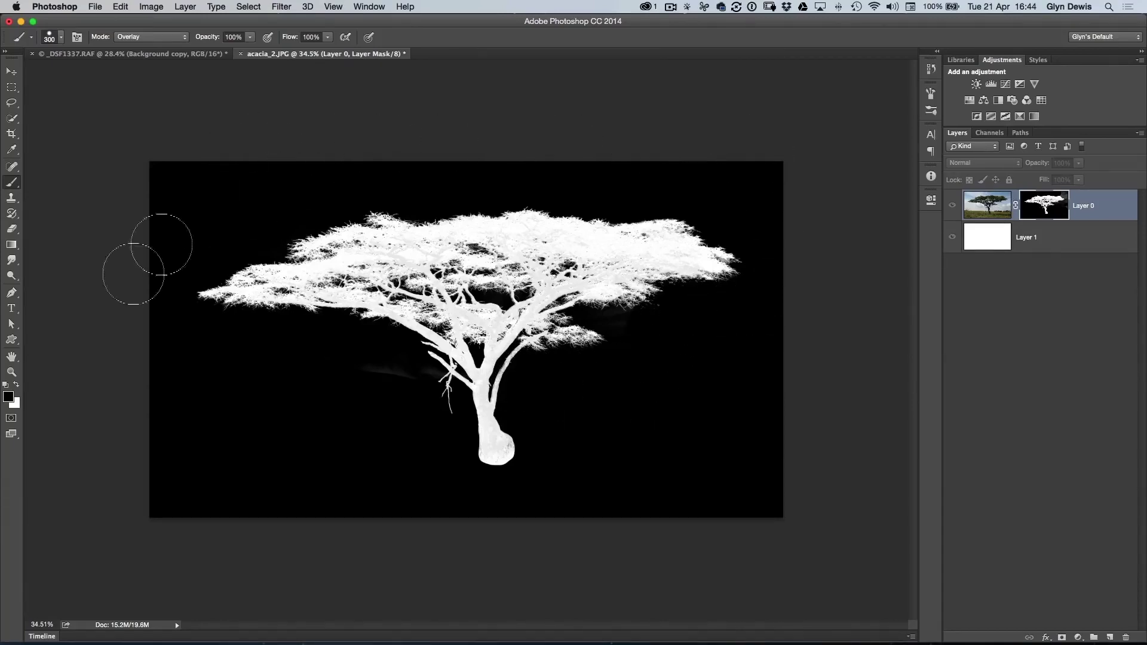
left_click_drag(366, 385, 358, 396)
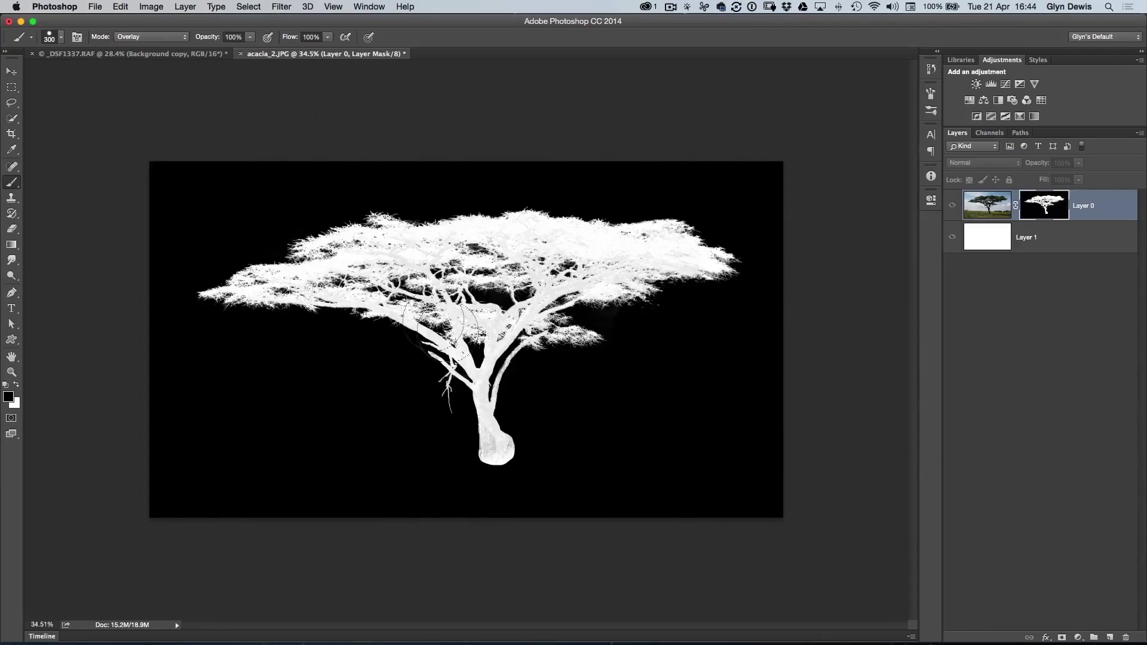
Paint white over the light grey areas inside the tree in the mask, using a 125 px brush in Overlay mode.
scroll(477, 343, "up", 5)
key("bracketleft")
key("bracketleft")
key("bracketleft")
key("bracketleft")
key("bracketleft")
key("bracketleft")
key("bracketleft")
key("bracketleft")
key("bracketleft")
key("bracketleft")
key("bracketleft")
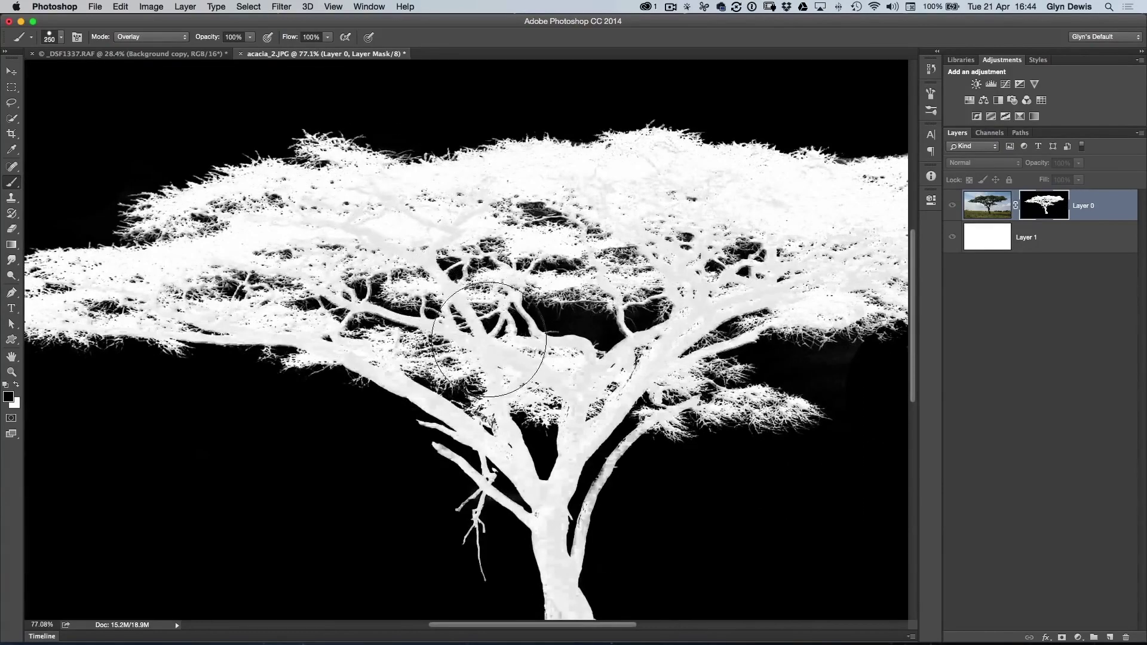
scroll(485, 318, "up", 2)
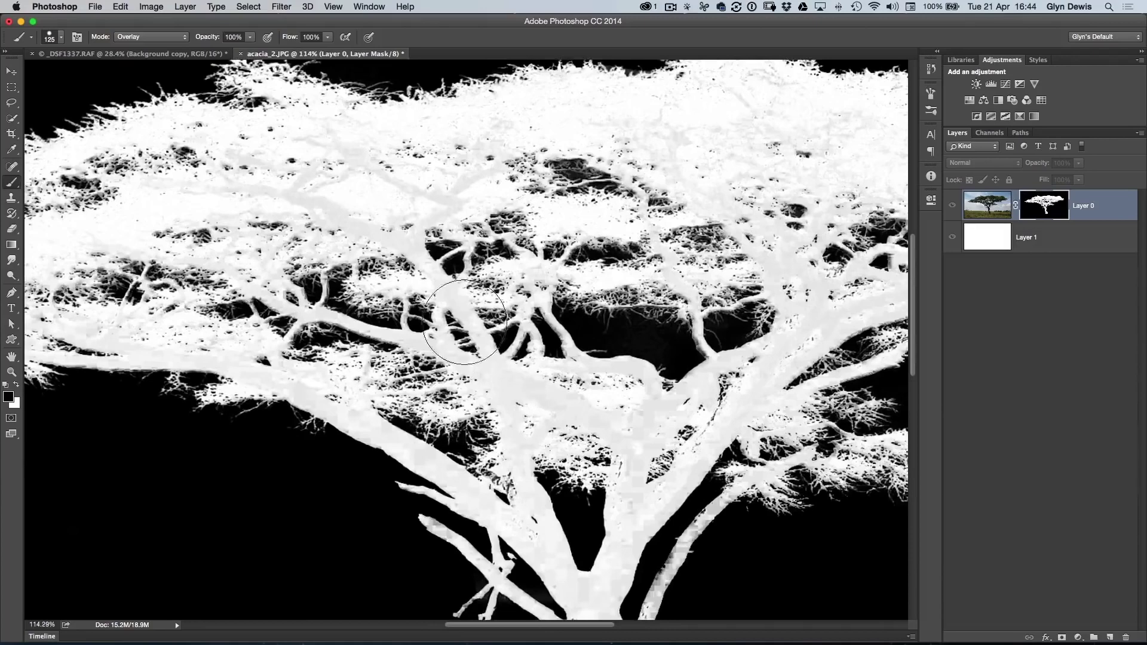
scroll(467, 230, "down", 2)
scroll(356, 244, "down", 3)
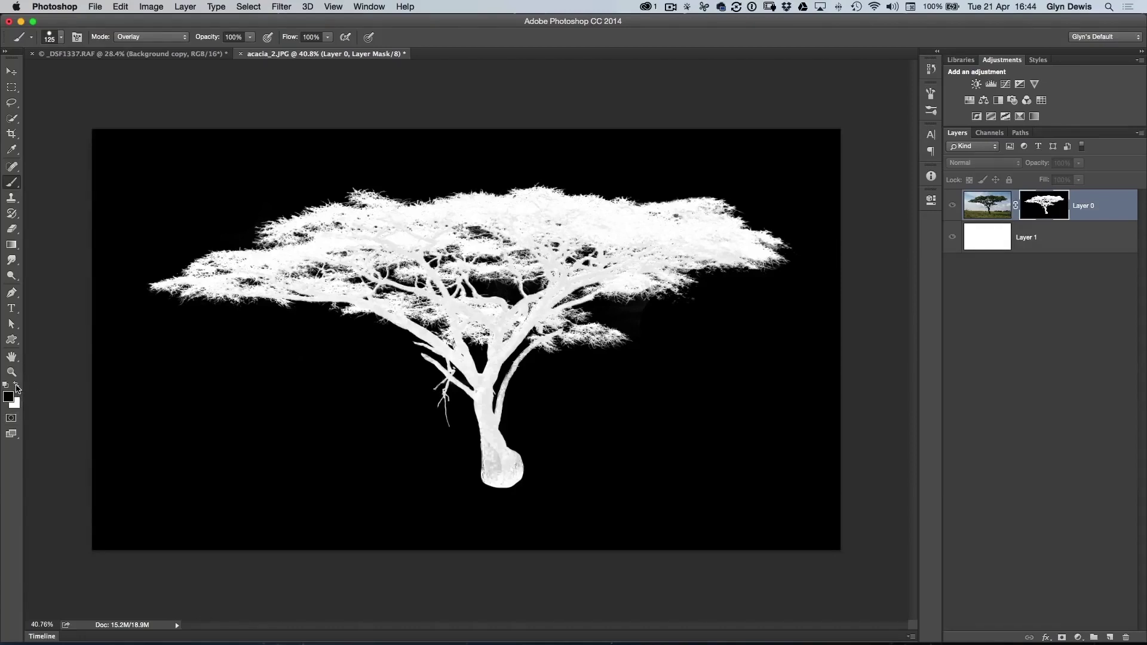
mouse_move(376, 235)
left_mouse_down()
mouse_move(420, 236)
mouse_move(297, 249)
mouse_move(316, 258)
mouse_move(287, 282)
mouse_move(221, 281)
mouse_move(262, 275)
mouse_move(340, 230)
mouse_move(342, 207)
mouse_move(712, 227)
mouse_move(707, 252)
mouse_move(646, 275)
mouse_move(659, 282)
mouse_move(588, 286)
mouse_move(542, 313)
mouse_move(564, 338)
mouse_move(630, 333)
mouse_move(508, 335)
mouse_move(493, 439)
mouse_move(506, 471)
mouse_move(491, 464)
mouse_move(460, 372)
mouse_move(446, 416)
mouse_move(464, 369)
mouse_move(446, 338)
mouse_move(446, 298)
mouse_move(510, 312)
mouse_move(487, 304)
mouse_move(501, 251)
mouse_move(578, 250)
mouse_move(585, 234)
mouse_move(536, 200)
mouse_move(452, 295)
mouse_move(271, 269)
mouse_move(150, 296)
mouse_move(320, 242)
mouse_move(382, 194)
mouse_move(396, 206)
mouse_move(582, 193)
mouse_move(750, 223)
mouse_move(771, 253)
mouse_move(648, 277)
mouse_move(674, 291)
mouse_move(602, 285)
mouse_move(574, 260)
mouse_move(488, 263)
mouse_move(454, 323)
mouse_move(416, 329)
mouse_move(390, 313)
mouse_move(463, 321)
mouse_move(483, 340)
mouse_move(542, 318)
mouse_move(552, 245)
mouse_move(358, 226)
left_mouse_up()
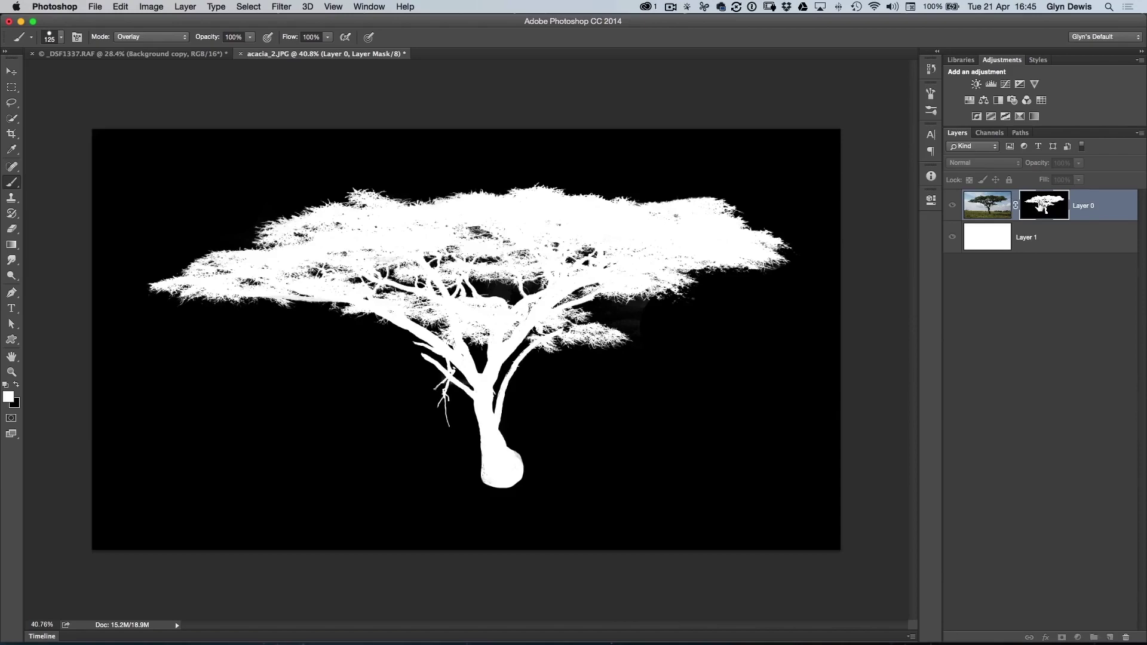
Switch from the mask view back to the image and examine the cutout's branches and foliage edges up close.
left_click(1042, 206, "alt")
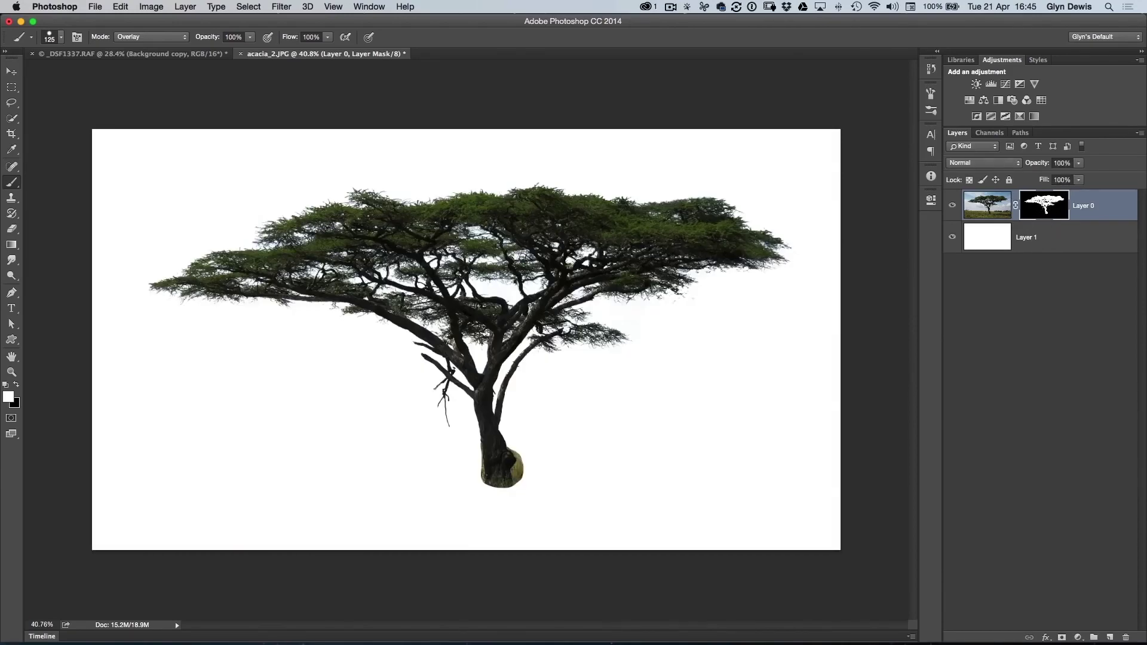
left_click_drag(508, 224, 561, 248)
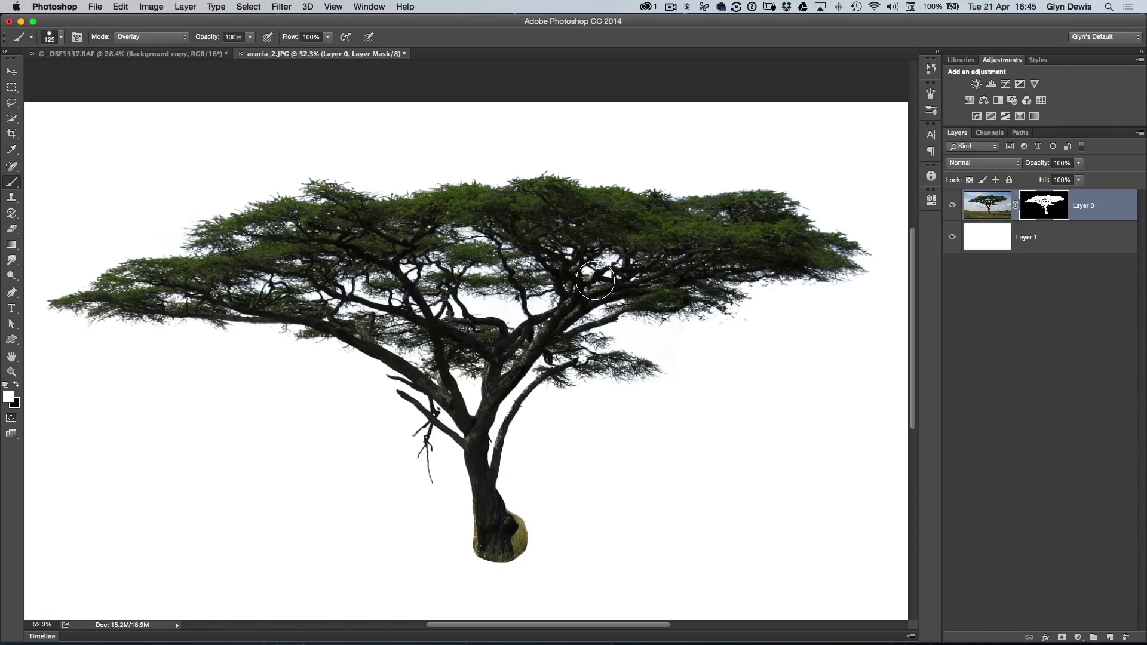
left_click_drag(508, 218, 574, 236)
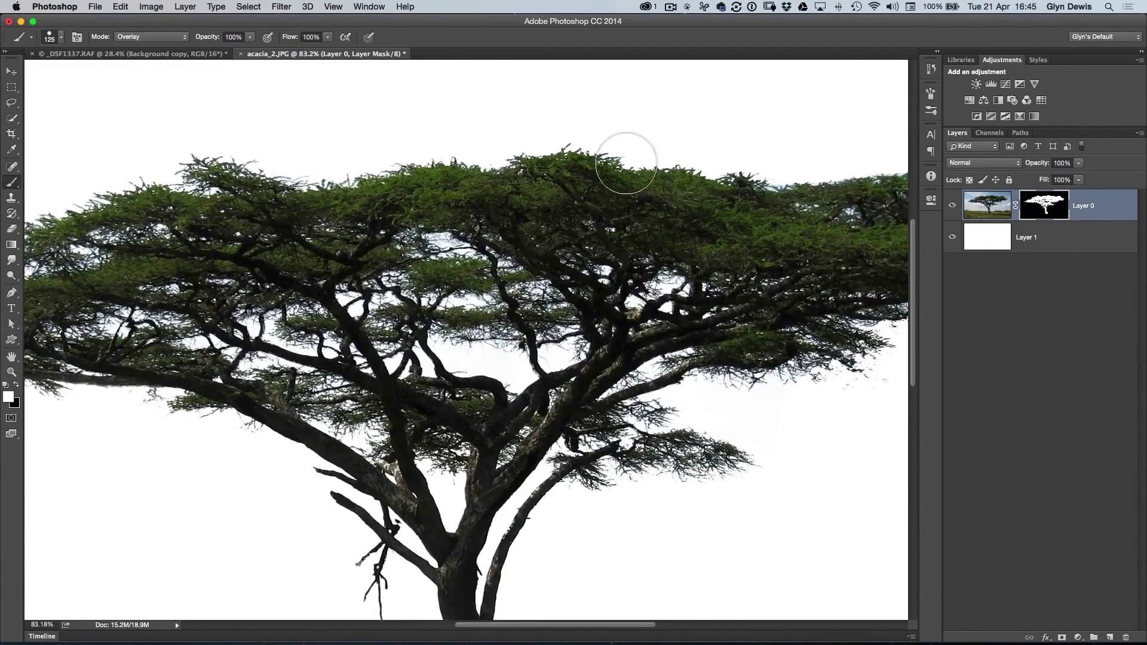
Duplicate the masked tree layer, including its mask, three times.
left_click(982, 208)
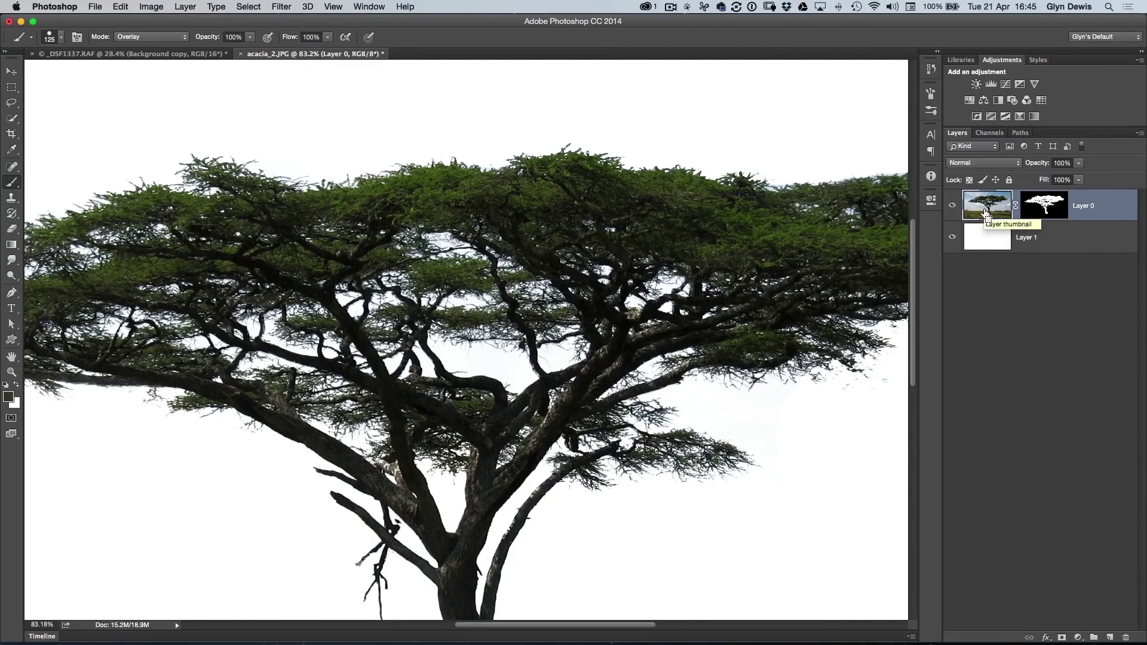
key("super+j")
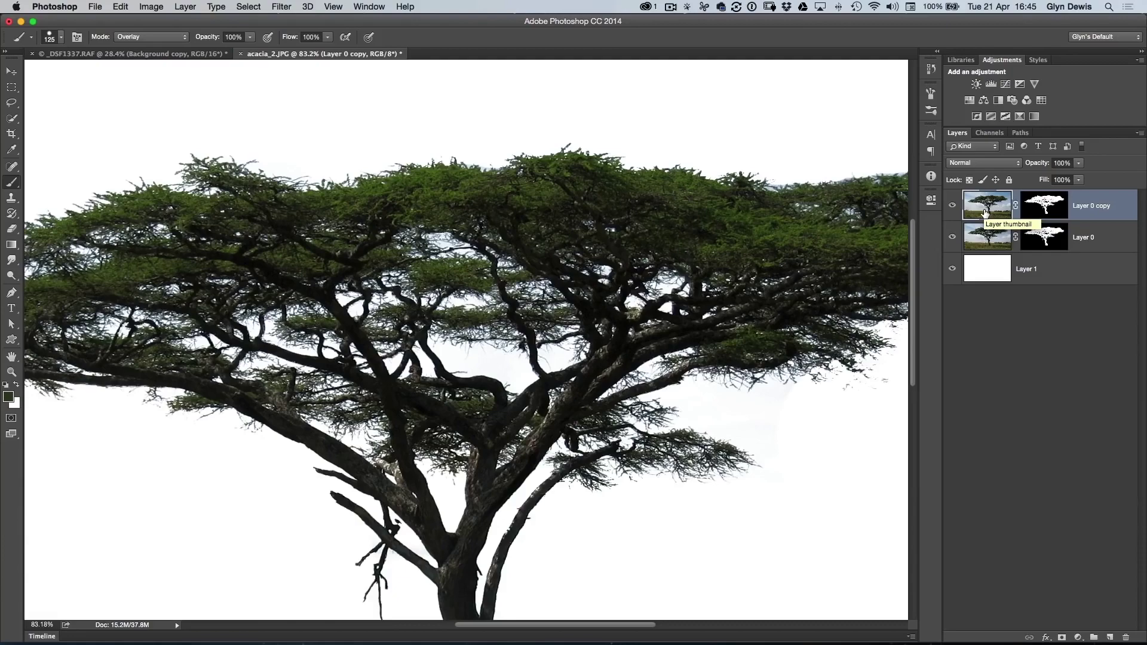
left_click_drag(986, 212, 986, 214)
key("super+j")
key("super+j")
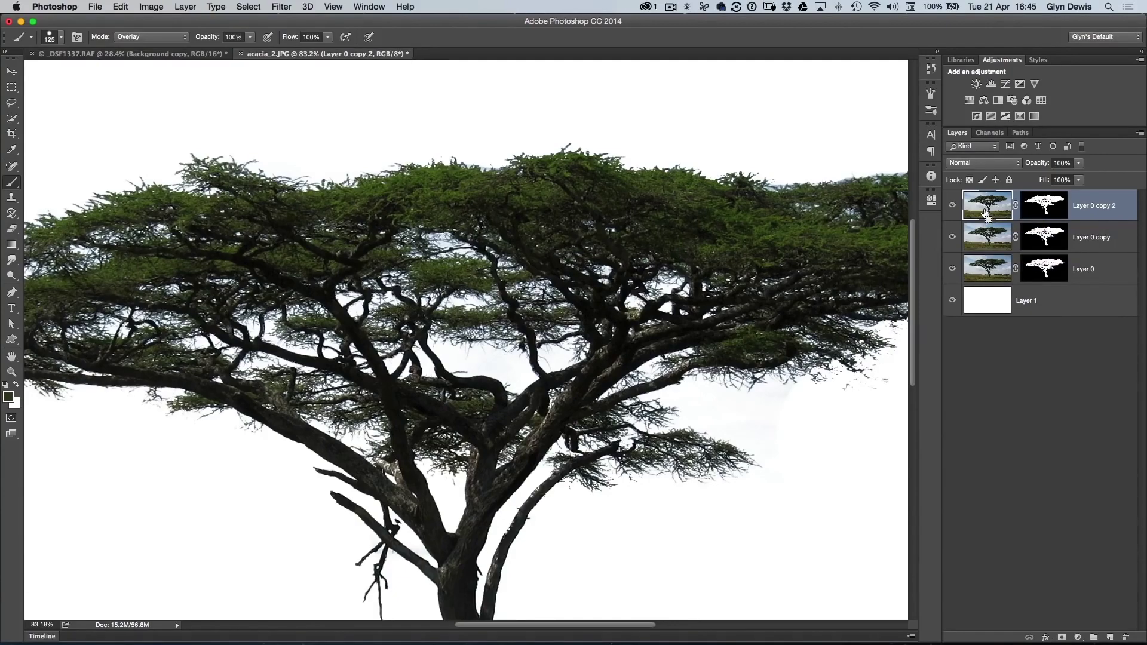
scroll(469, 286, "down", 5)
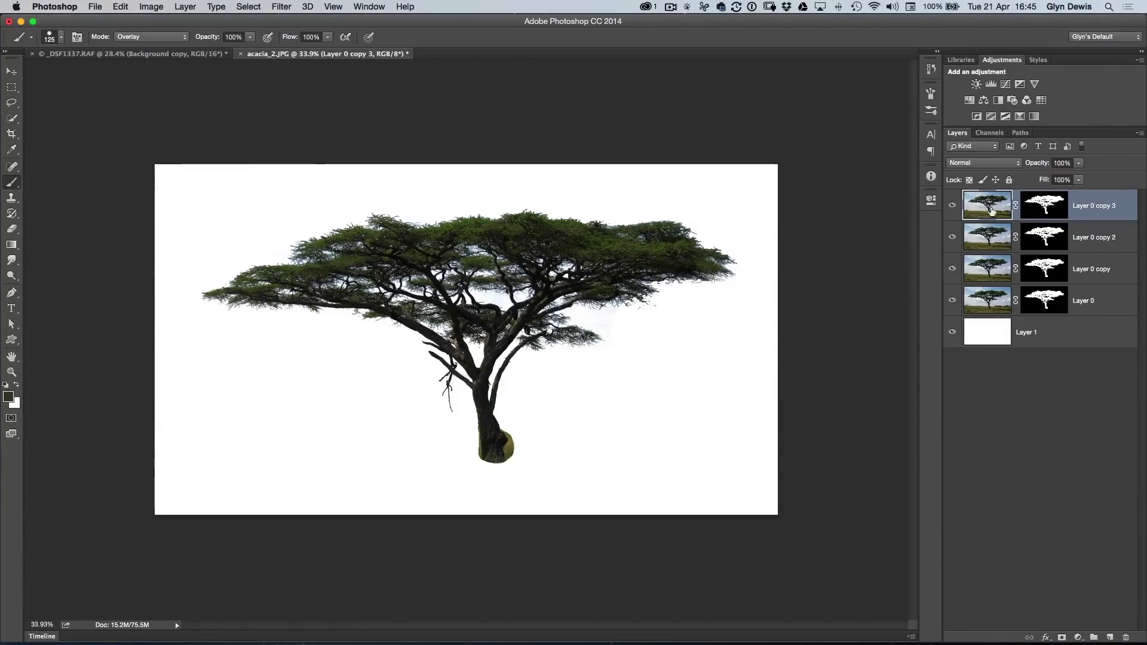
Select the original tree layer and its three copies and merge them into one layer.
left_click(1103, 301, "shift")
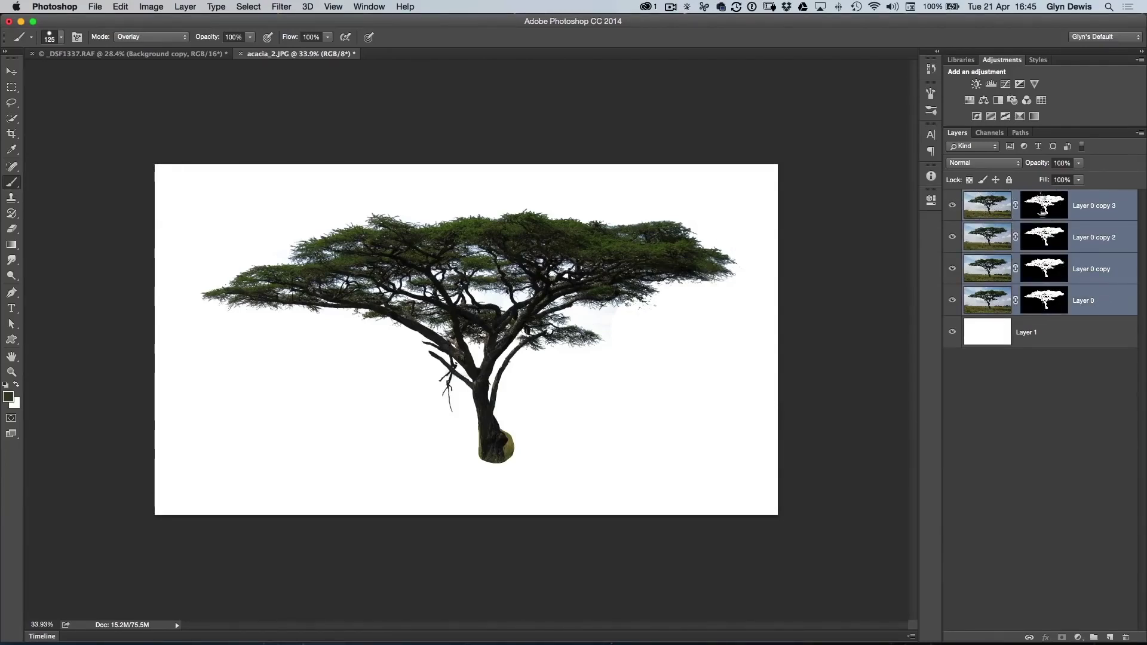
left_click(1140, 132)
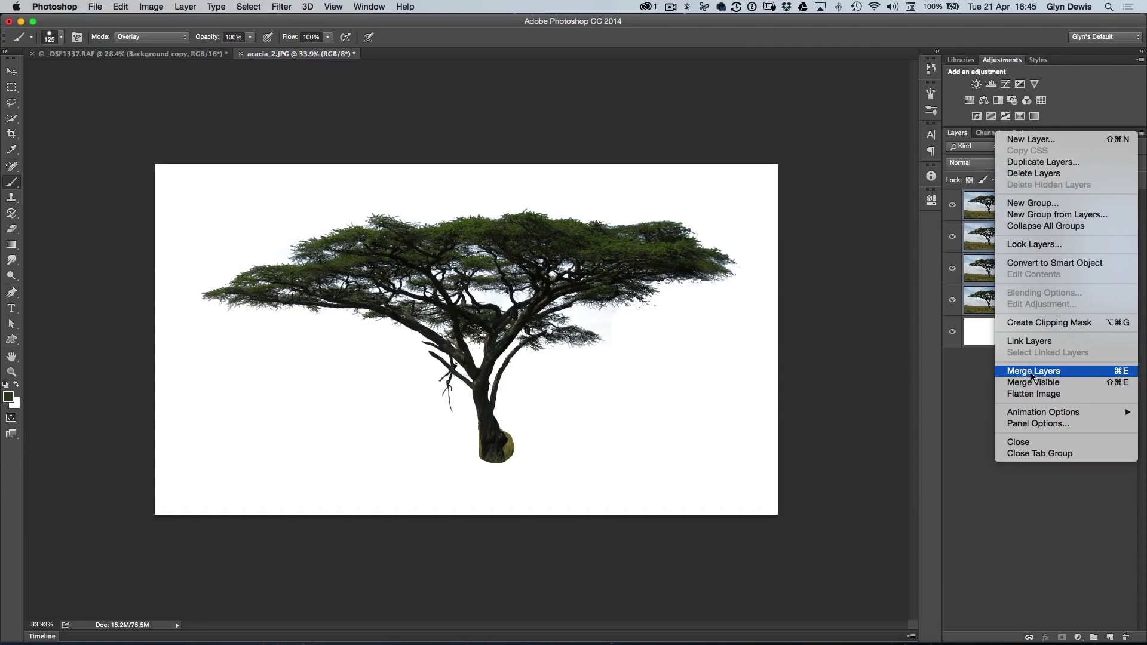
left_click(1034, 376)
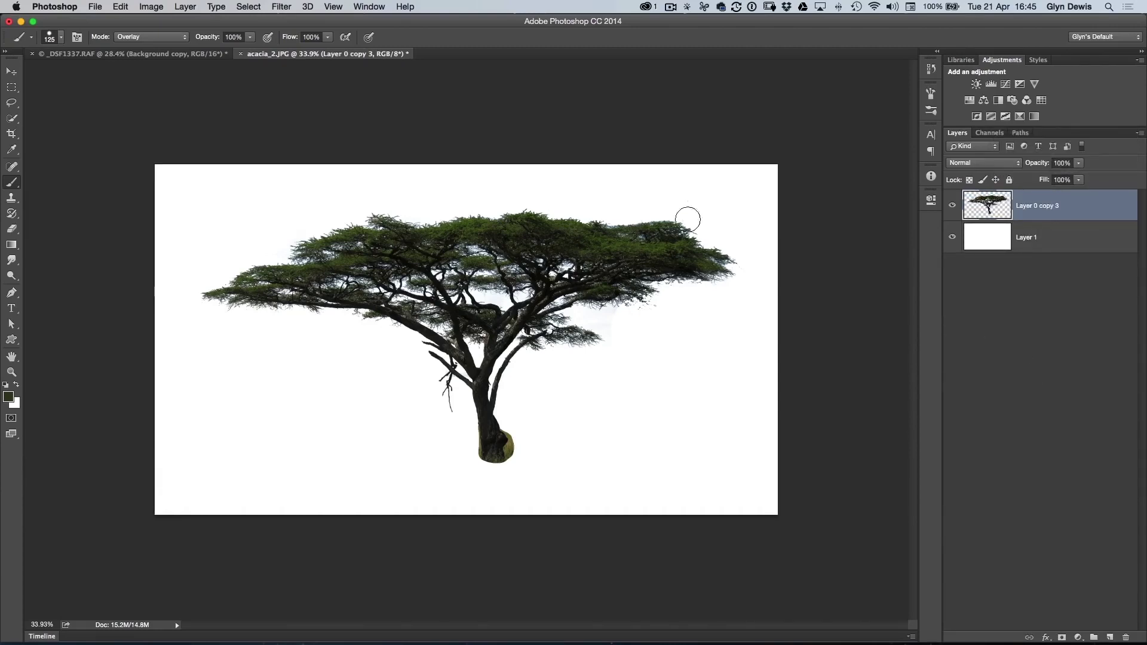
Shift the merged tree slightly to the left over the white background with the Move tool.
key("v")
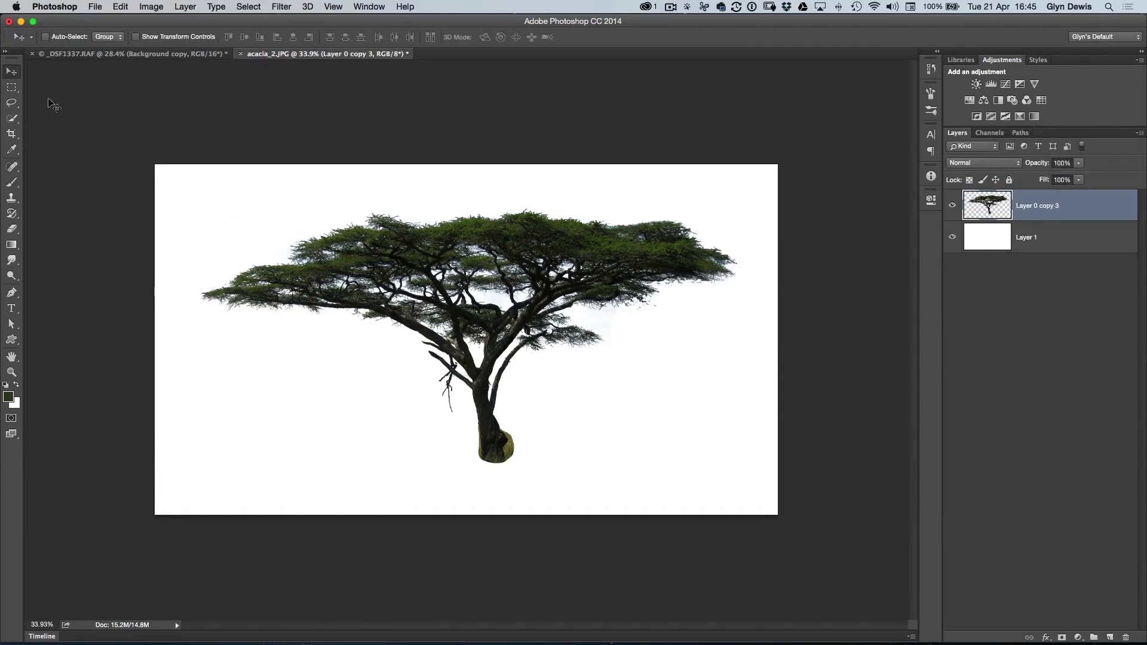
left_click_drag(487, 299, 476, 330)
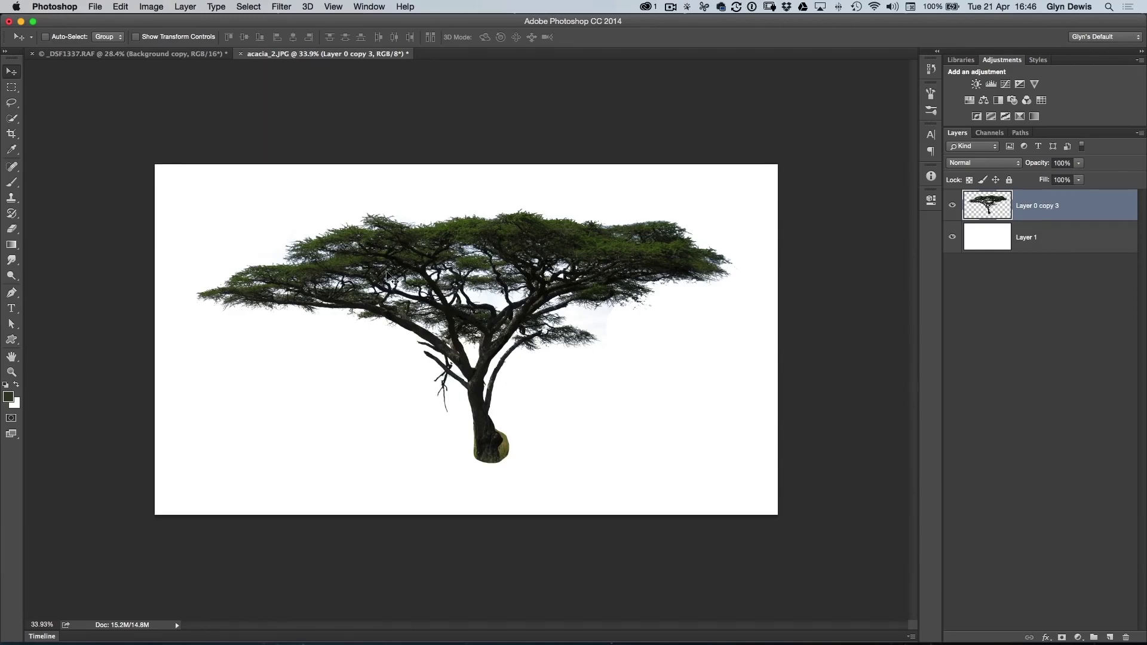
left_click_drag(475, 267, 466, 320)
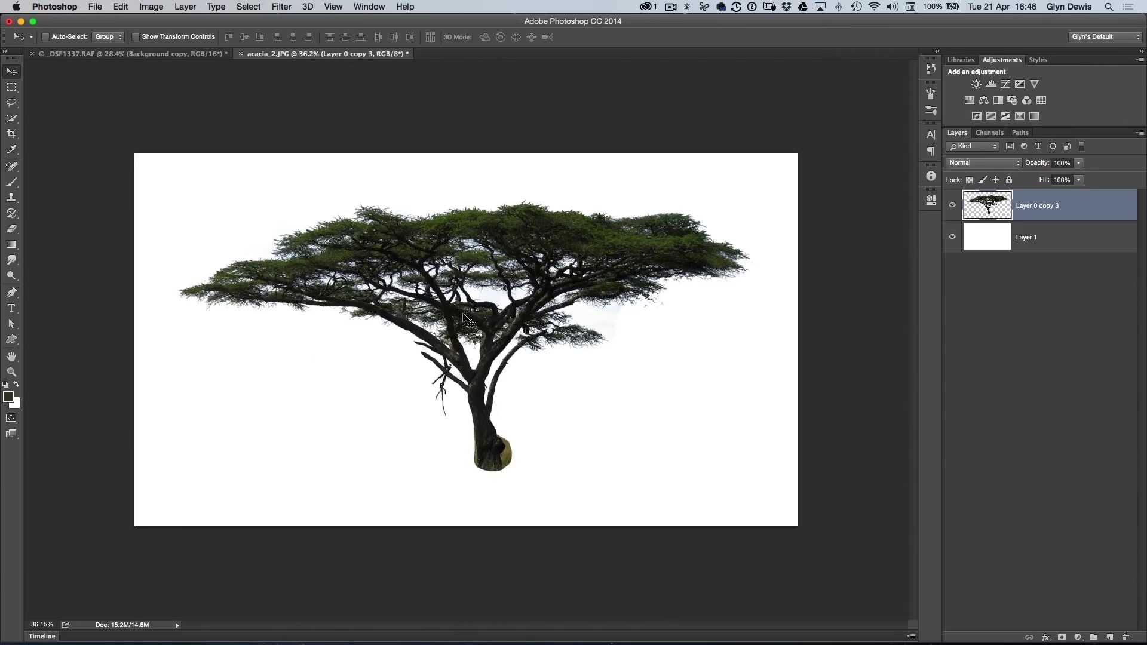